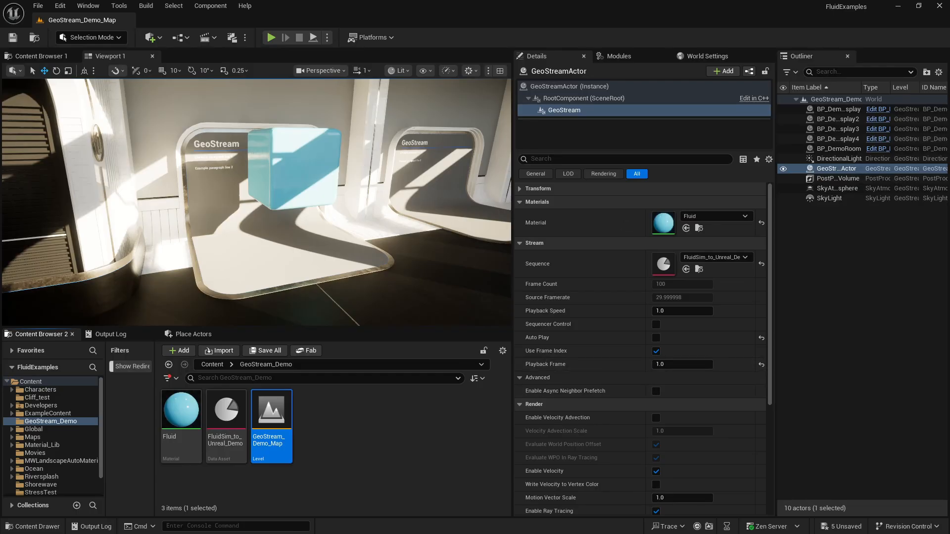
Step: Enable Auto Play in the Stream settings of the selected GeoStream component
left_click(366, 429)
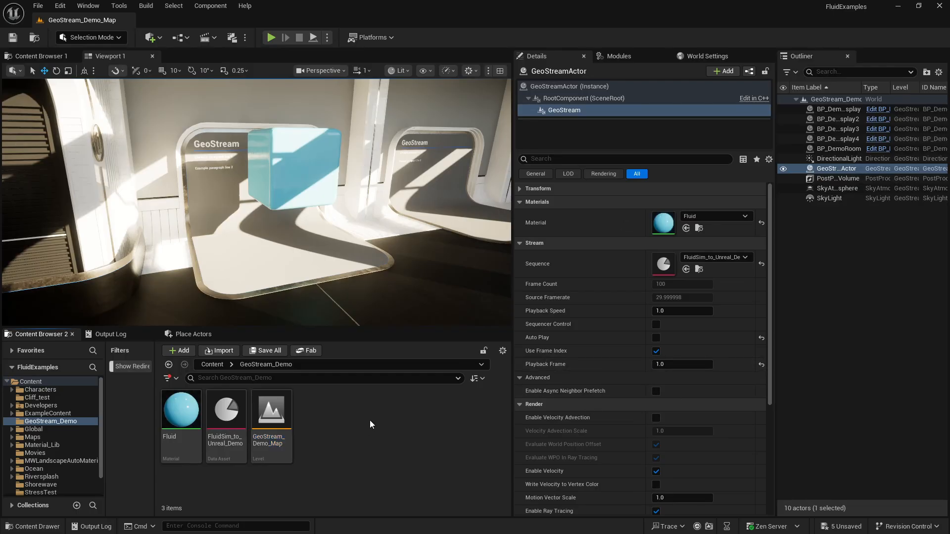
left_click(657, 338)
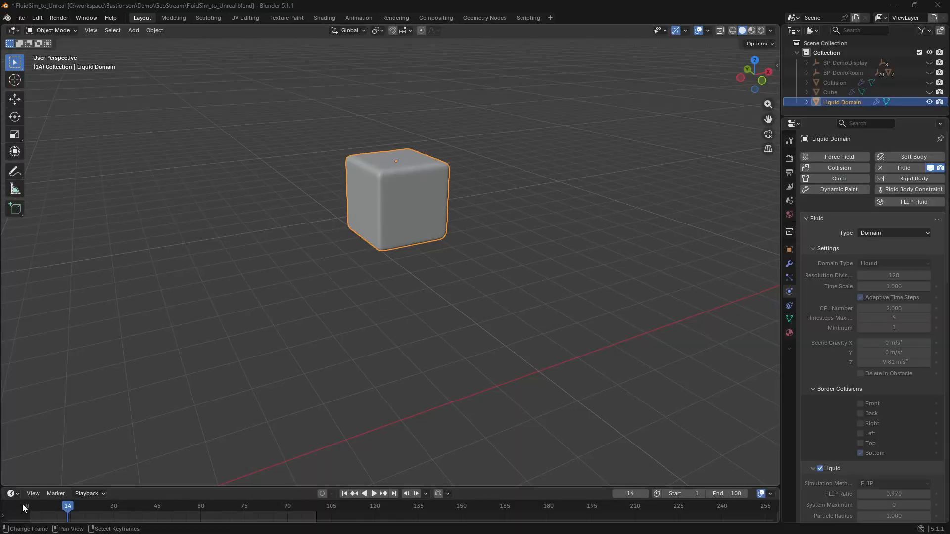
Step: Switch to Blender, preview the liquid domain simulation up to frame 29 and review its Alembic export settings without exporting
left_click_drag(22, 504, 111, 510)
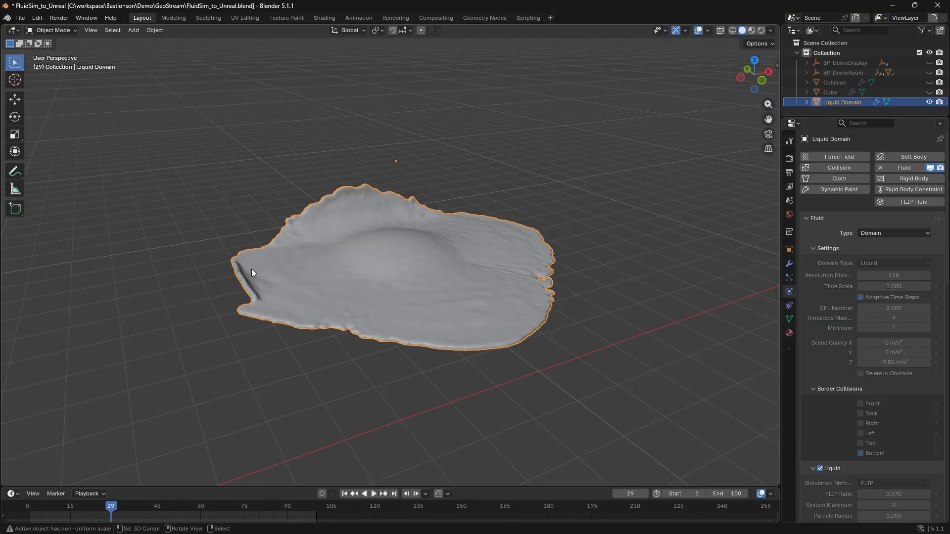
left_click(20, 18)
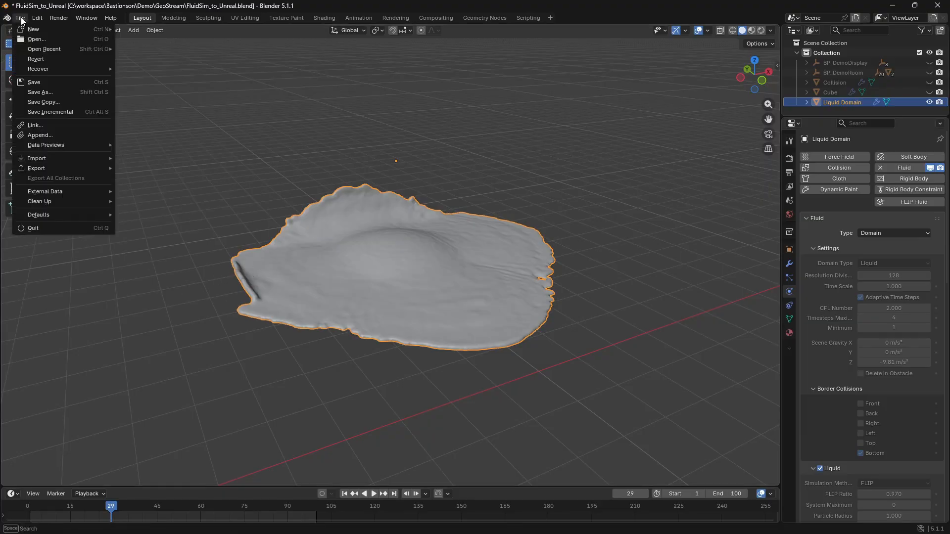
mouse_move(59, 167)
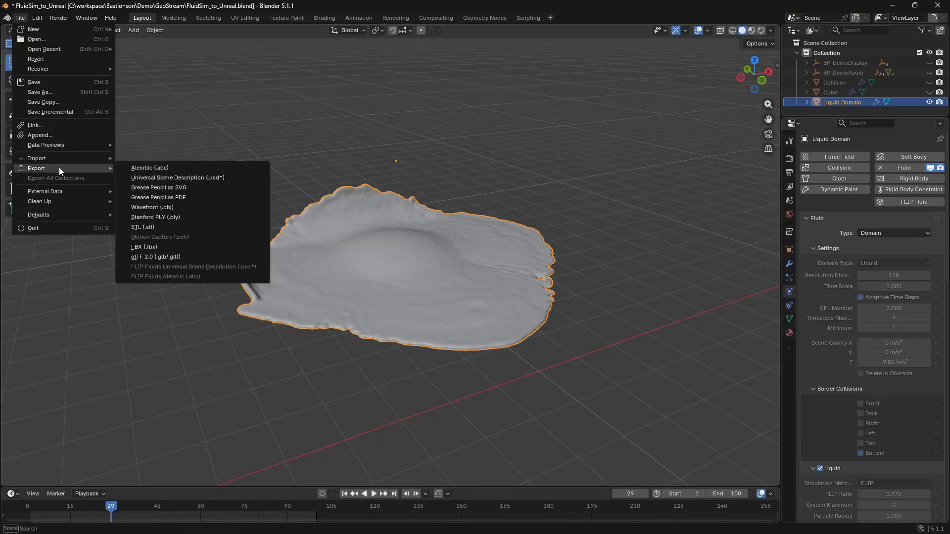
left_click(159, 168)
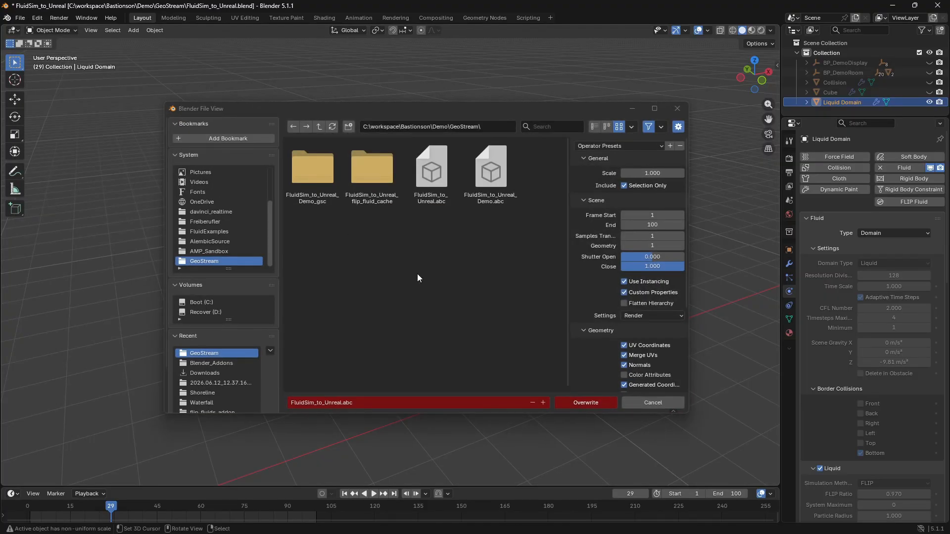
scroll(615, 311, "down", 6)
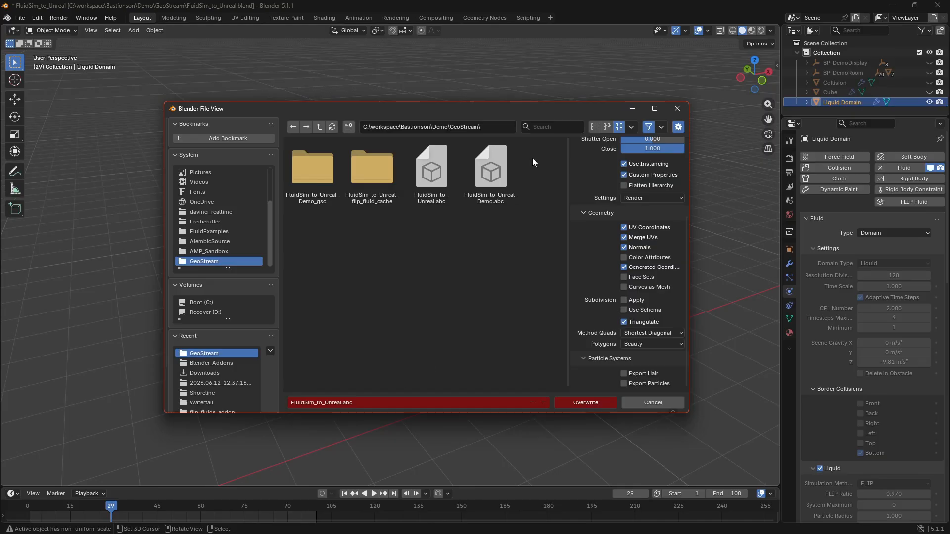
left_click(431, 169)
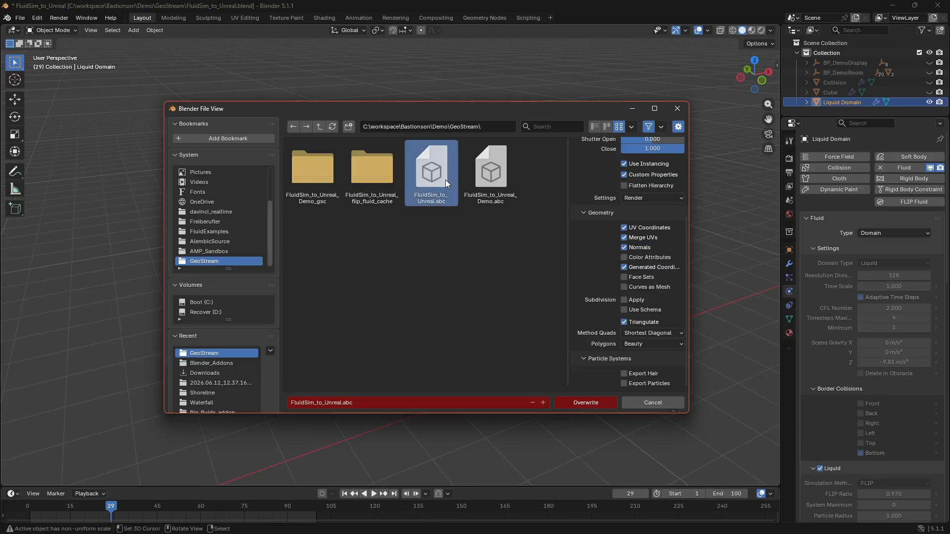
left_click(660, 404)
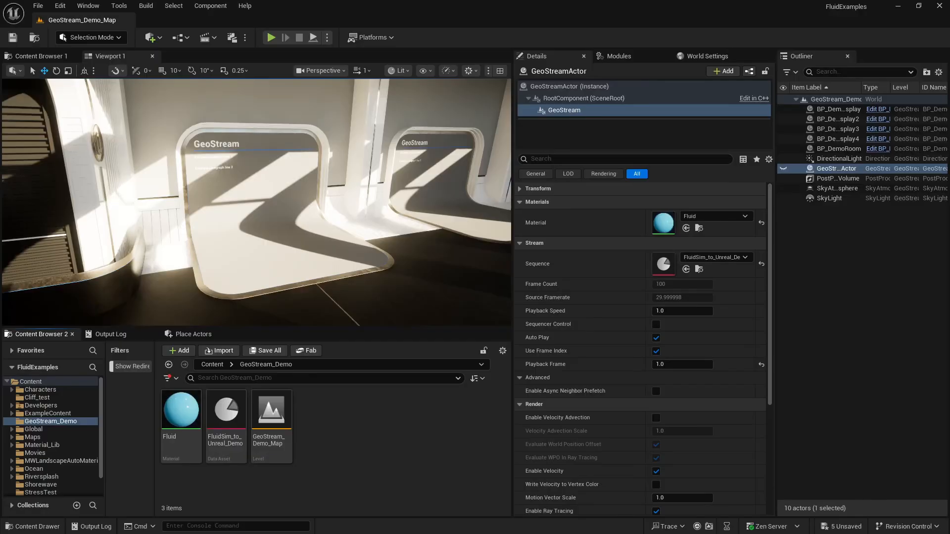
Step: Switch to Unreal Editor and open FluidSim_to_Unreal.abc for import into the GeoStream_Demo folder
right_click(346, 403)
left_click(382, 140)
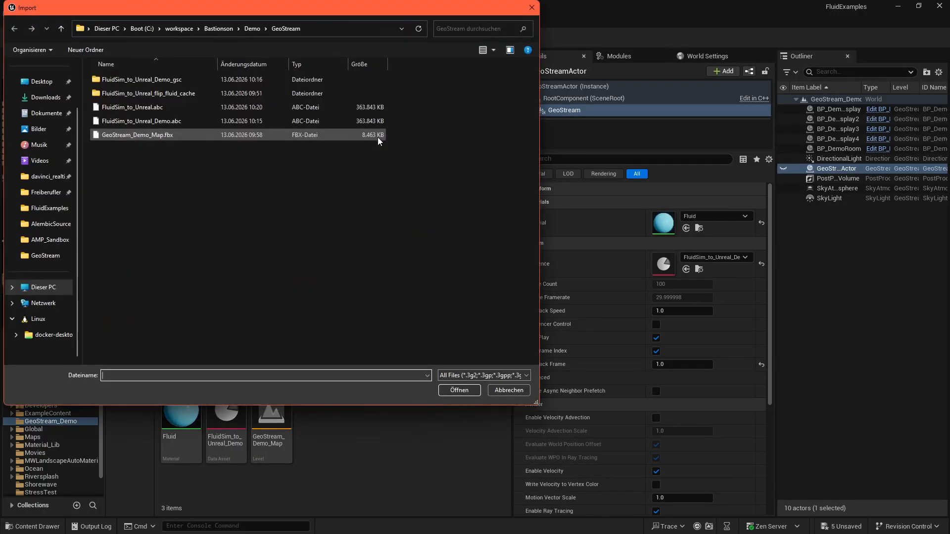
left_click(154, 108)
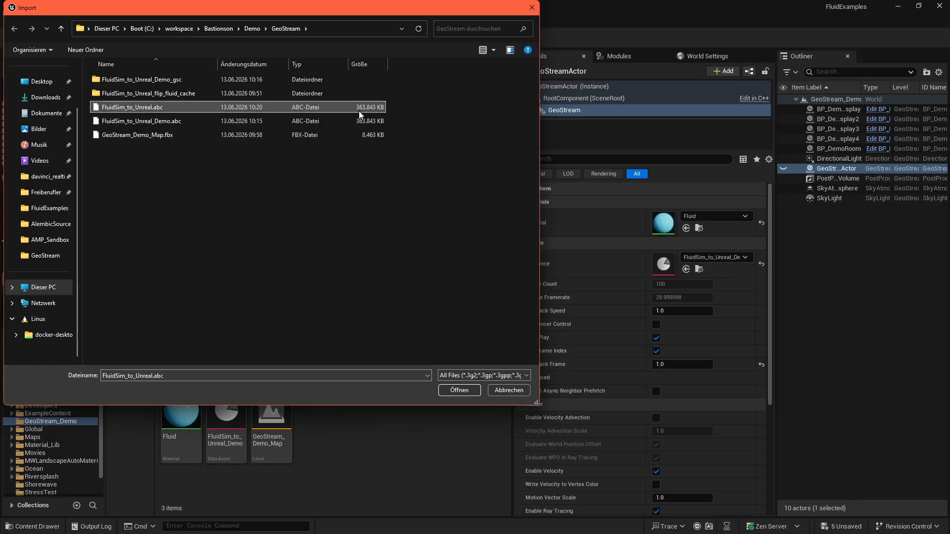
left_click(453, 389)
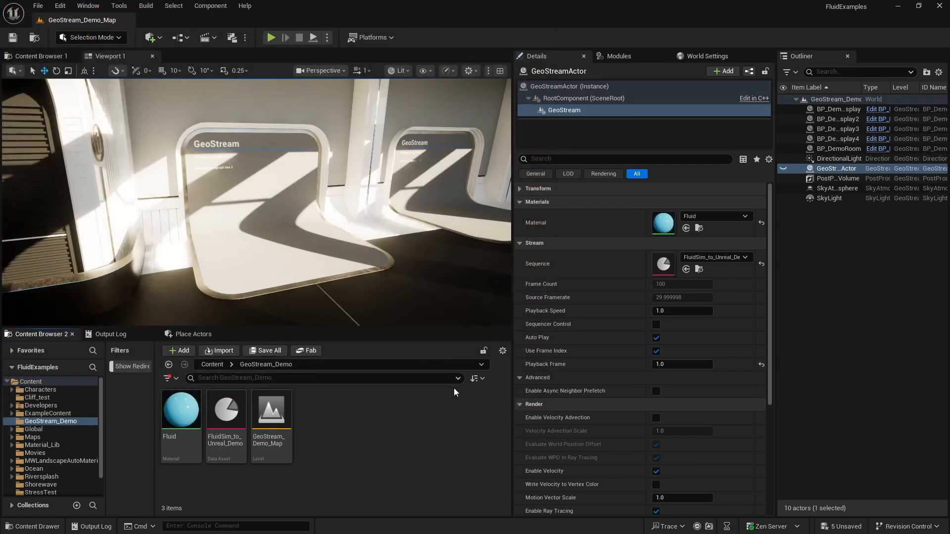
Step: Set the GeoStream Alembic import to Bundle storage mode with the Compressed Distribution codec profile
left_click_drag(449, 100, 317, 103)
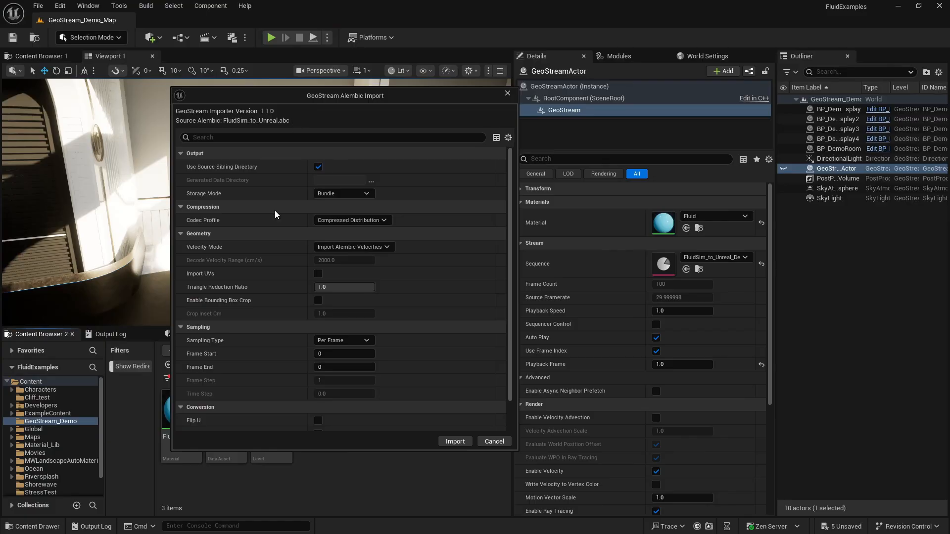
left_click_drag(349, 451, 351, 501)
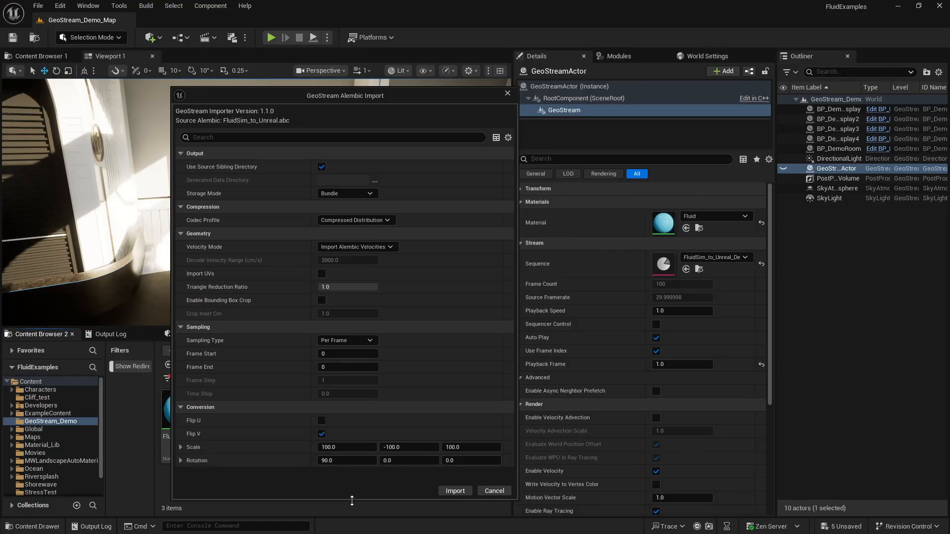
left_click(333, 194)
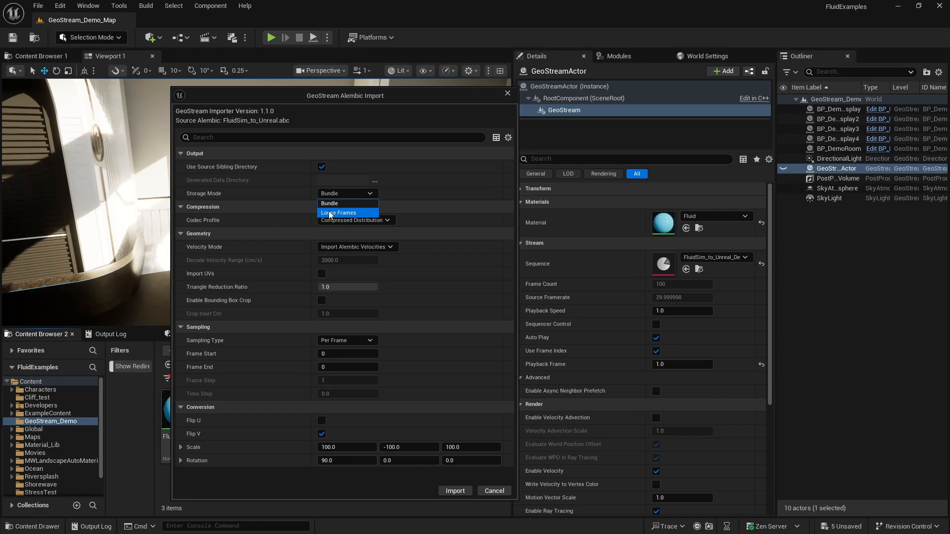
left_click(324, 203)
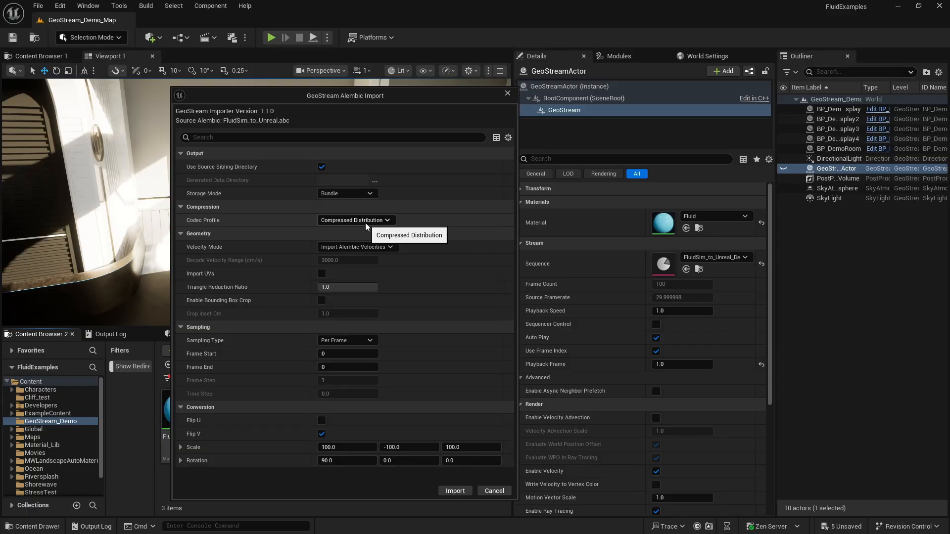
left_click(337, 222)
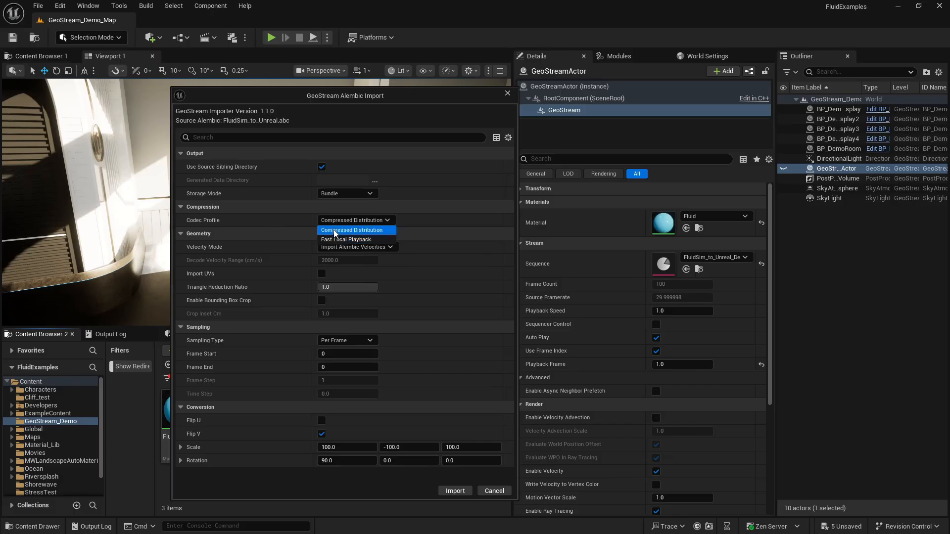
left_click(335, 231)
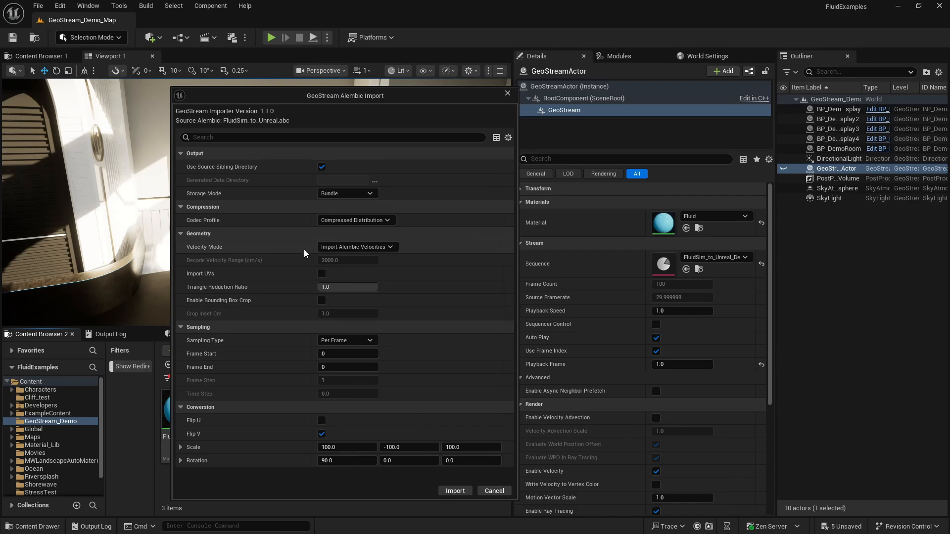
Step: Set the import's velocity mode to Calculate for Inconsistent Topology and its triangle reduction ratio to 0.5
left_click(354, 246)
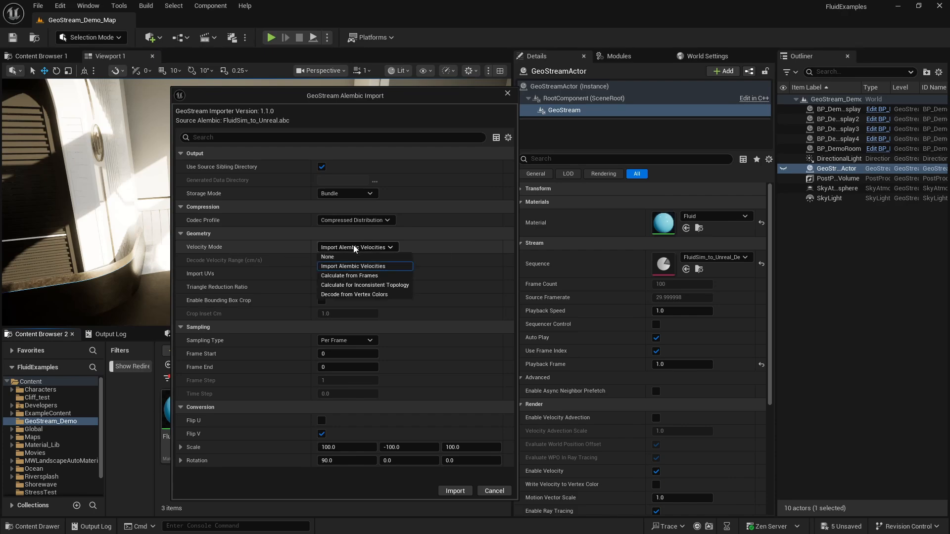
left_click(349, 287)
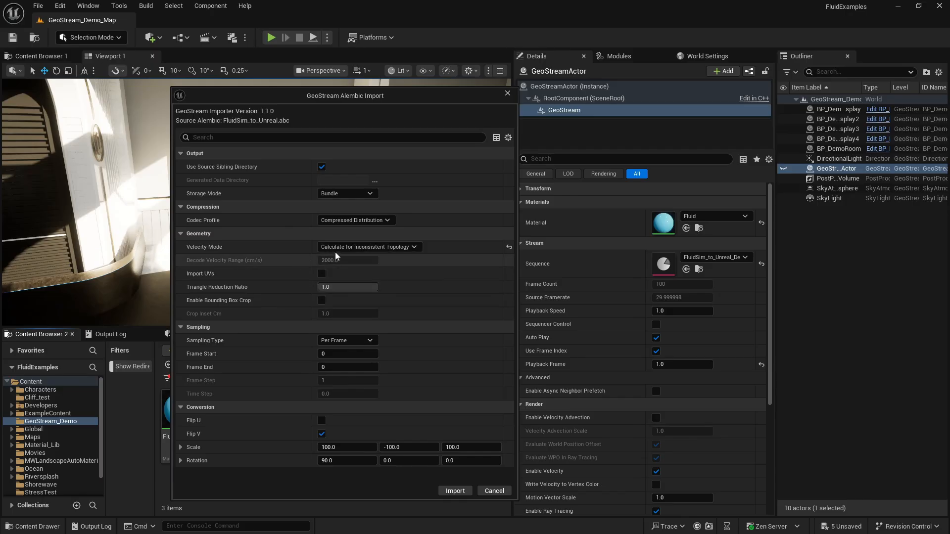
left_click_drag(311, 101, 403, 101)
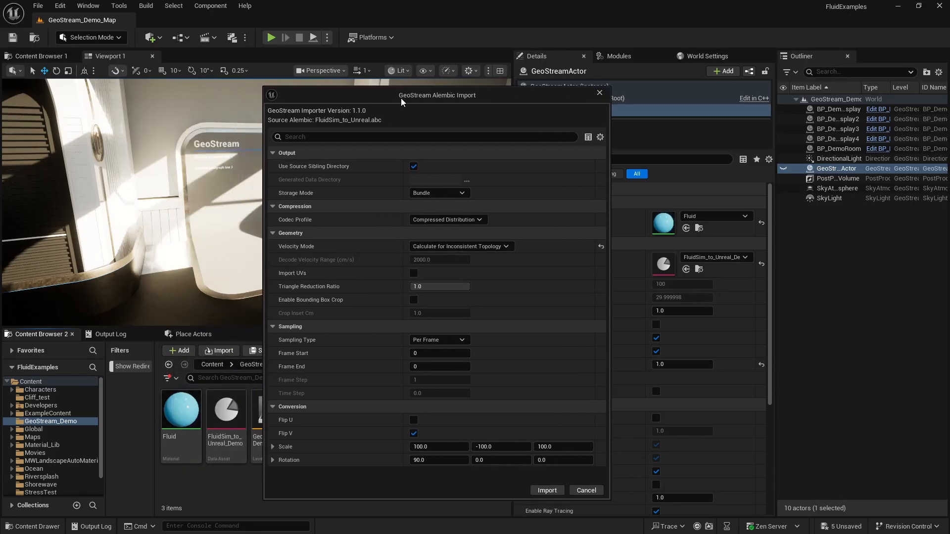
left_click(453, 288)
type("0.5")
key("Return")
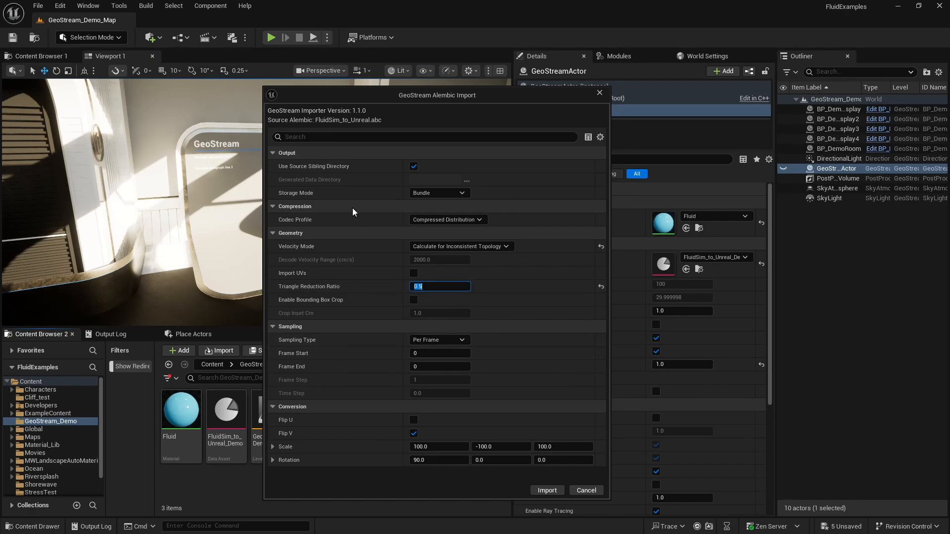
Step: Set the end frame of the import's sampling range to 99
left_click(446, 367)
type("9")
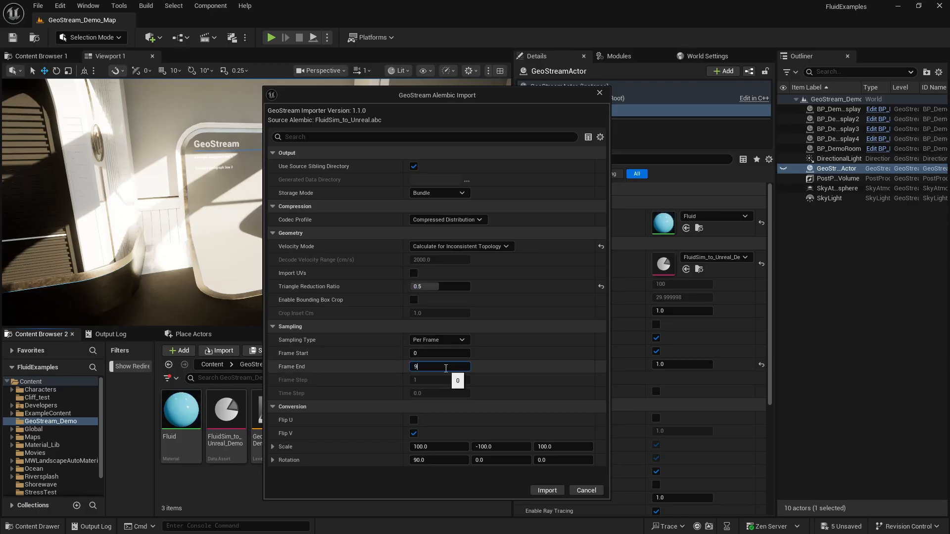
type("9")
key("Return")
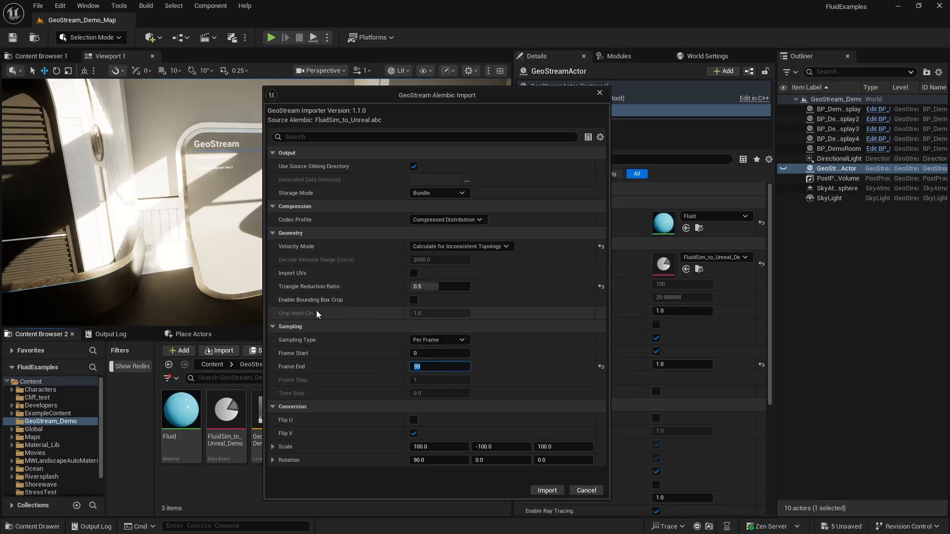
Step: Run the Alembic import and save the new FluidSim_to_Unreal sequence asset
mouse_move(342, 305)
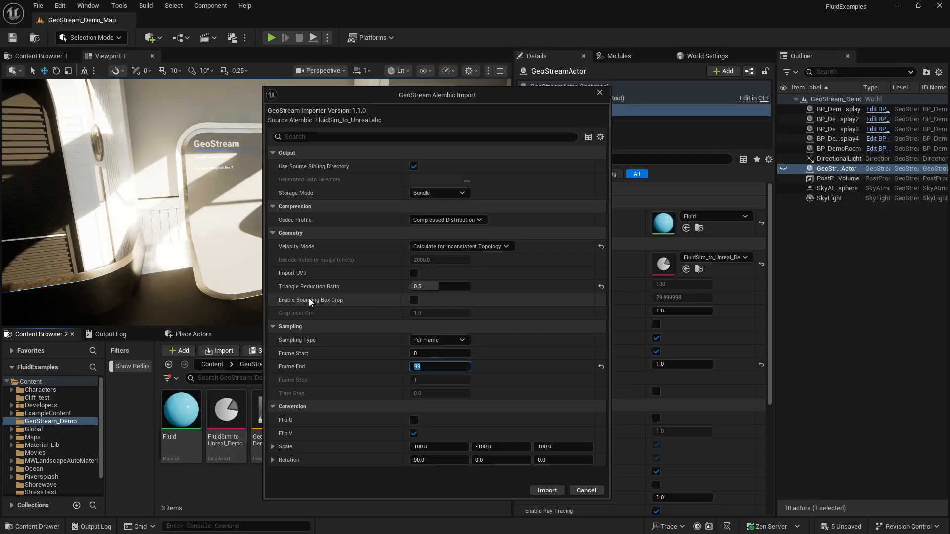
left_click(547, 490)
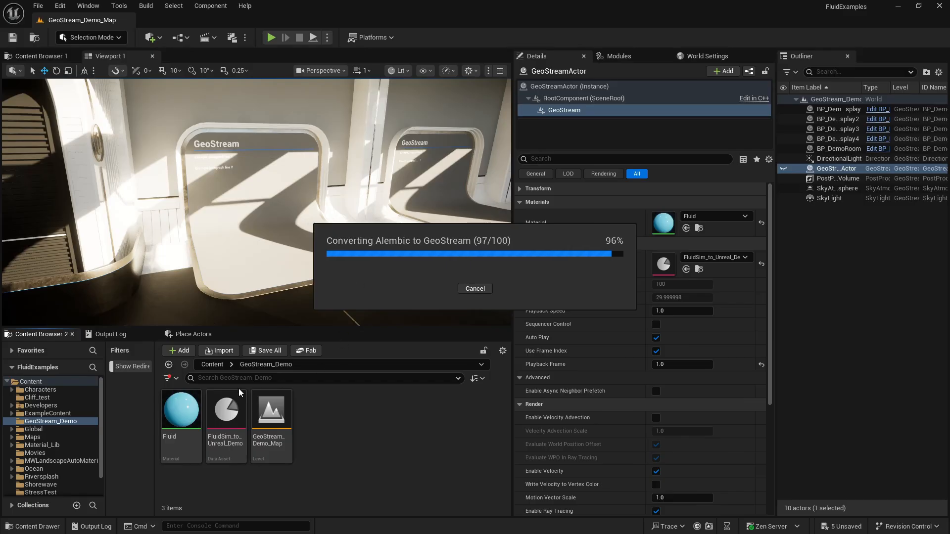
left_click(324, 413)
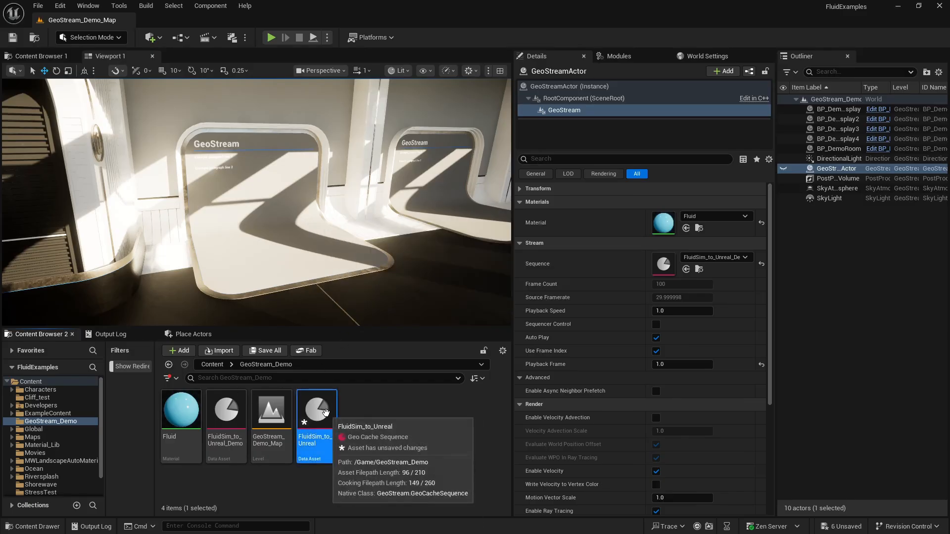
key("ctrl+s")
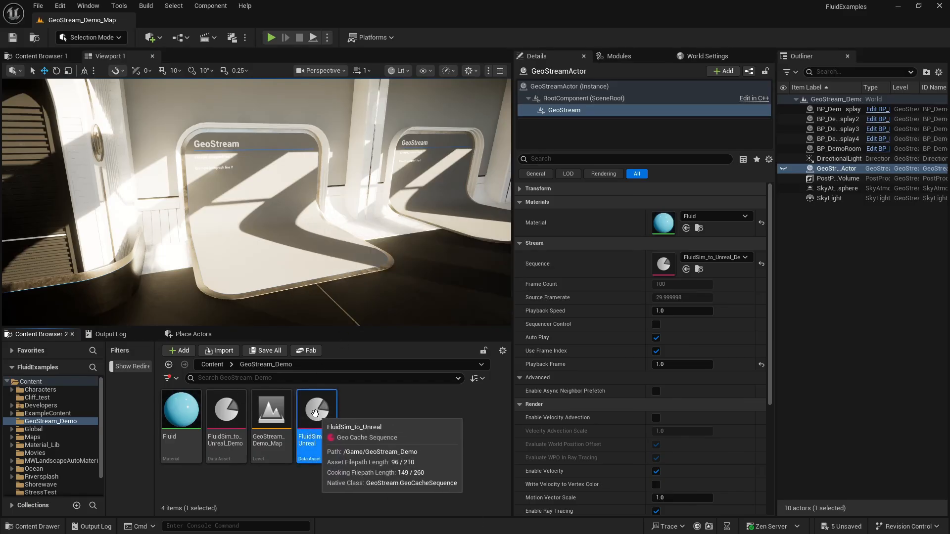
Step: Open the FluidSim_to_Unreal asset, examine its source paths, cached metadata and import settings snapshot, and close it
double_click(315, 413)
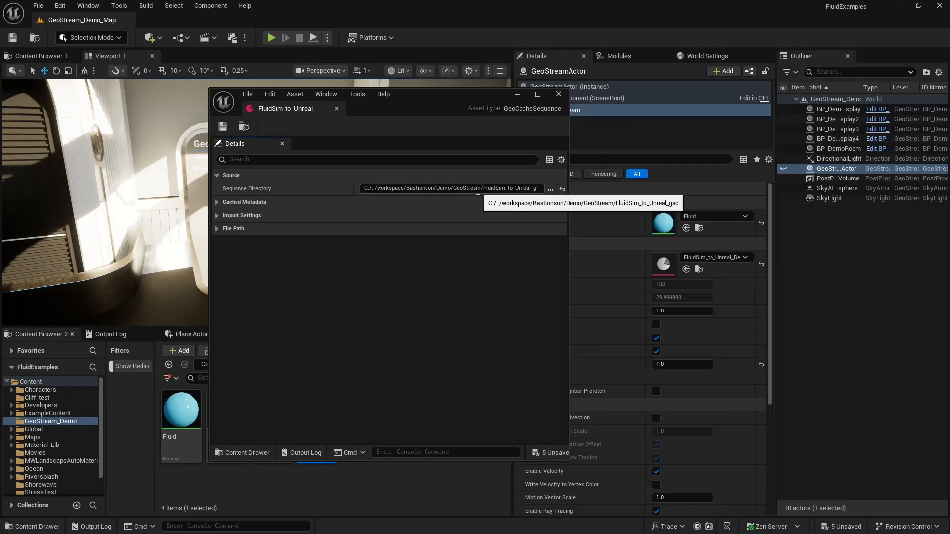
left_click(217, 228)
left_click(216, 215)
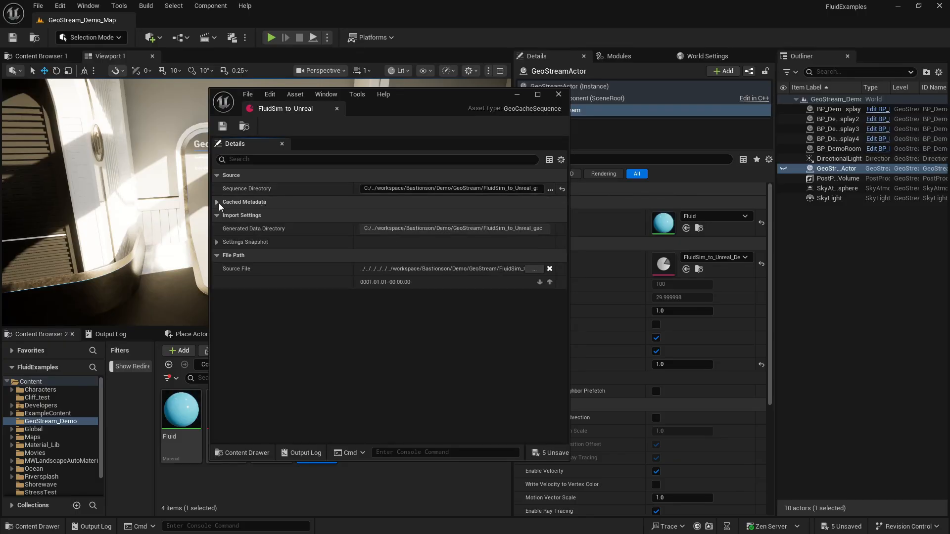
left_click(218, 202)
left_click(217, 322)
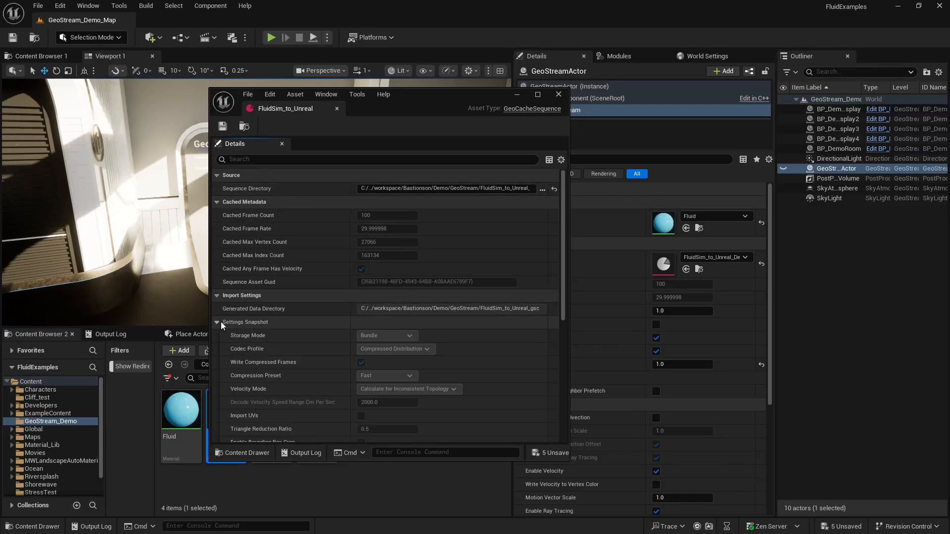
scroll(302, 283, "down", 5)
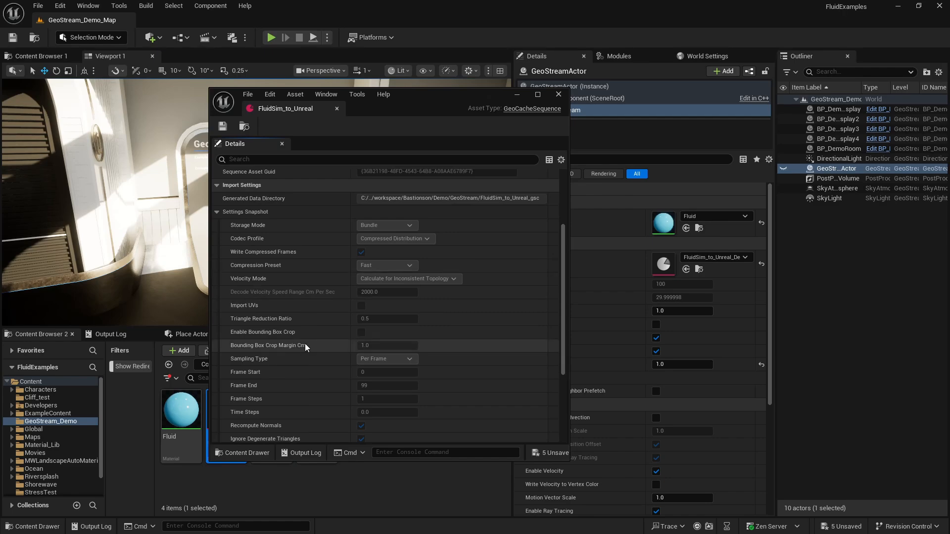
scroll(303, 343, "up", 5)
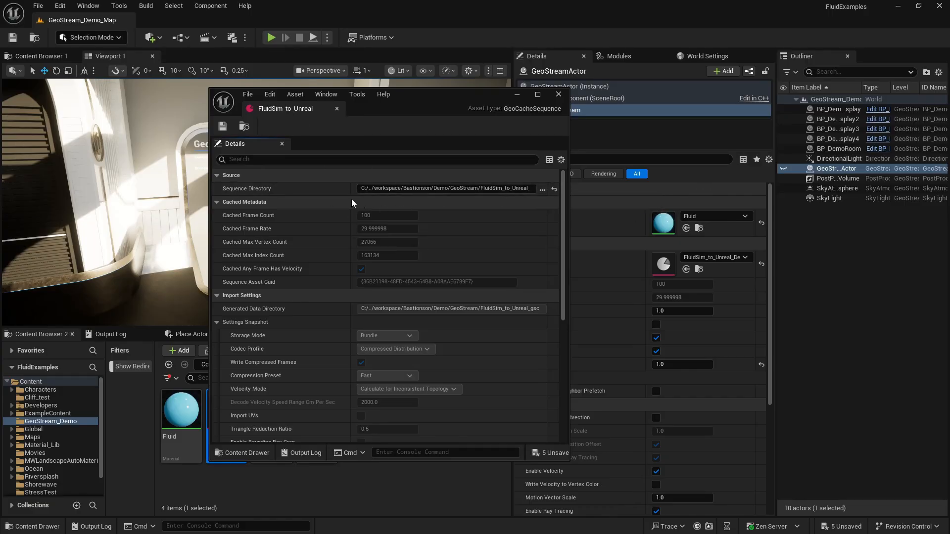
middle_click(298, 108)
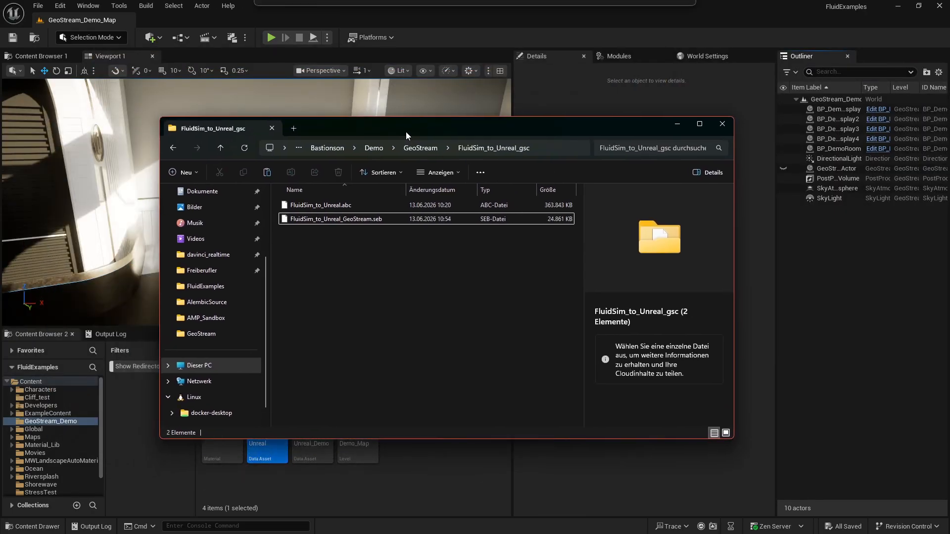
Step: Inspect the generated FluidSim_to_Unreal_GeoStream.seb file in the FluidSim_to_Unreal_gsc folder on disk
left_click_drag(405, 131, 352, 125)
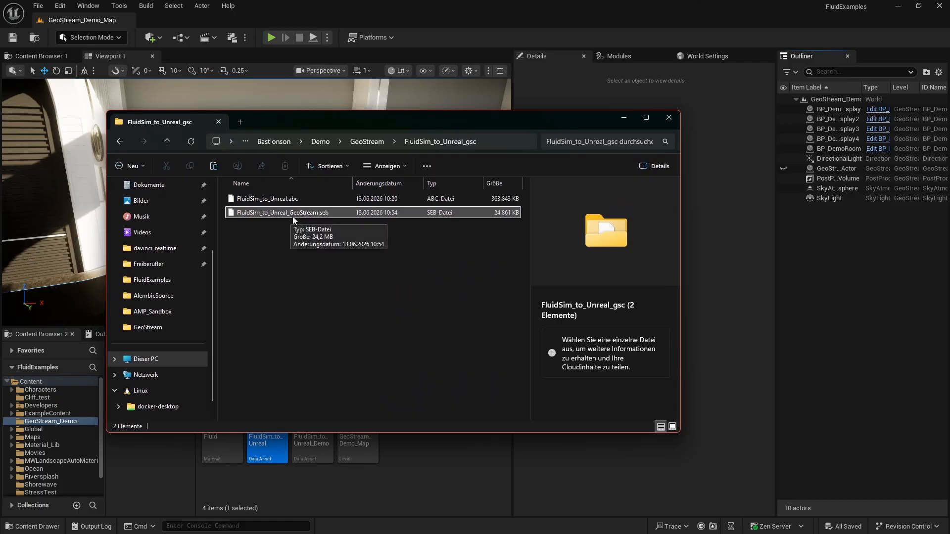
Step: Compare the FluidSim_to_Unreal.abc source file with the generated FluidSim_to_Unreal_GeoStream.seb file, and return to the level editor
left_click(297, 199)
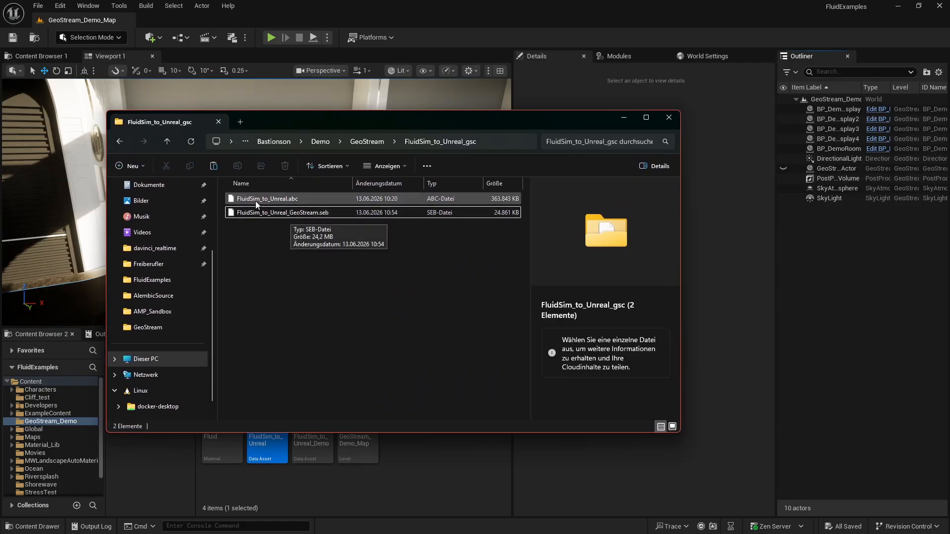
left_click(295, 213)
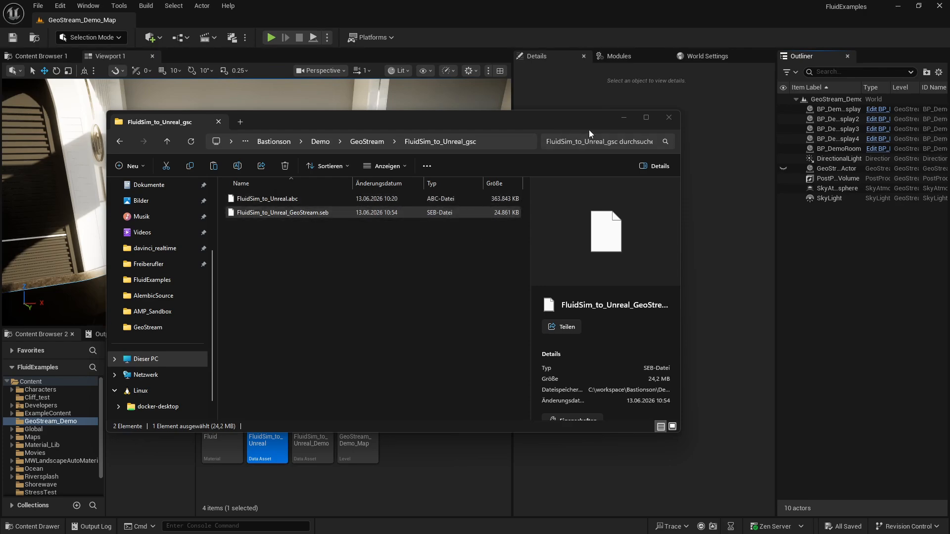
left_click(622, 117)
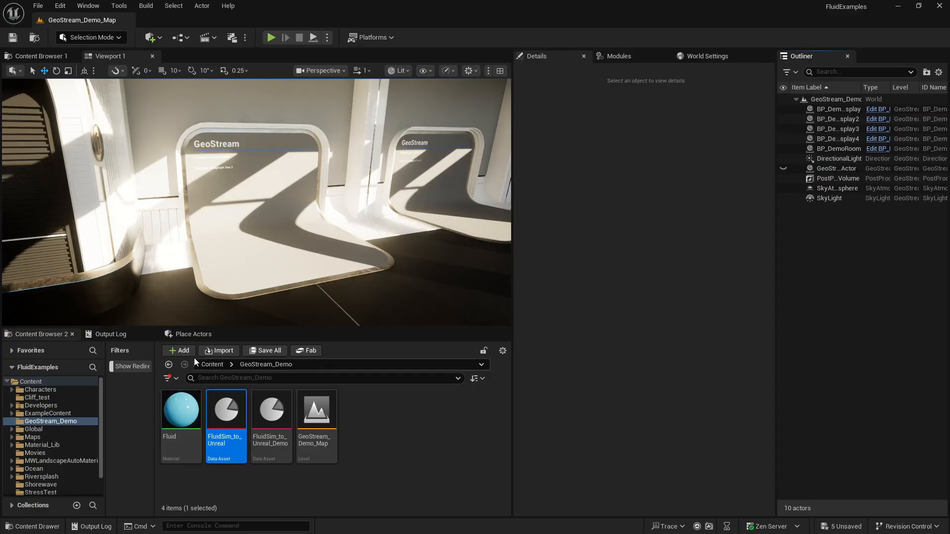
Step: Place a Geo Stream Actor in the demo level and reset its location to 0, 0, 0
left_click(188, 333)
left_click(70, 351)
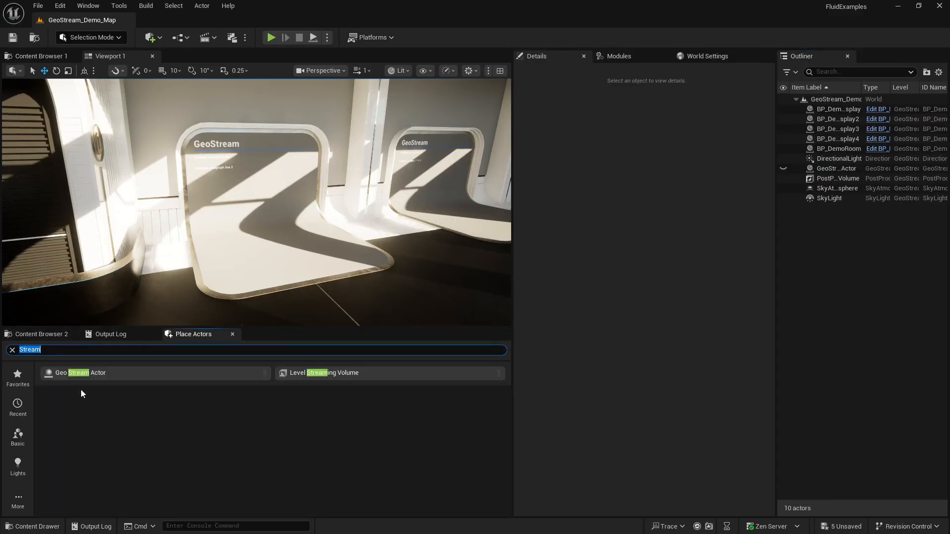
left_click_drag(82, 373, 262, 256)
left_click(762, 203)
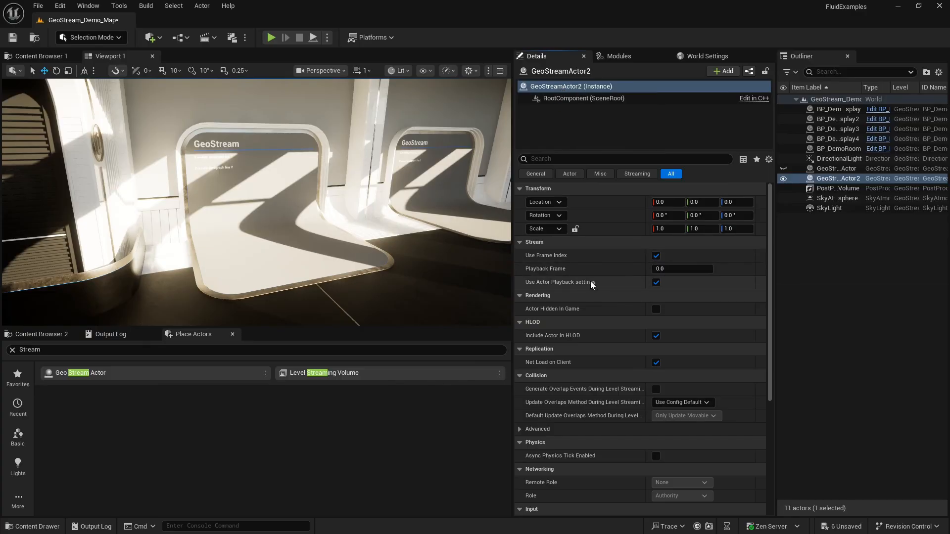
Step: Add a Geo Stream component to the new Geo Stream actor, keeping the default component name
left_click(725, 72)
type("geo")
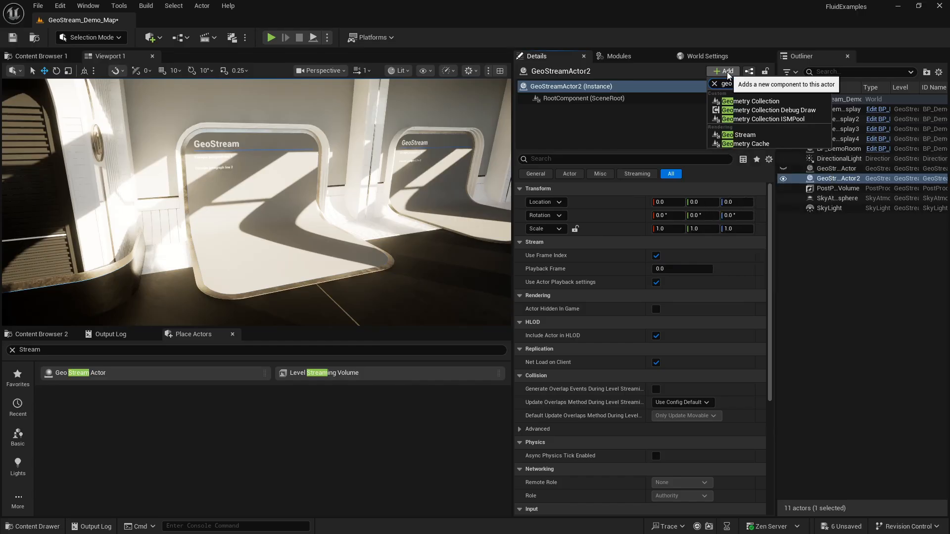
left_click(738, 134)
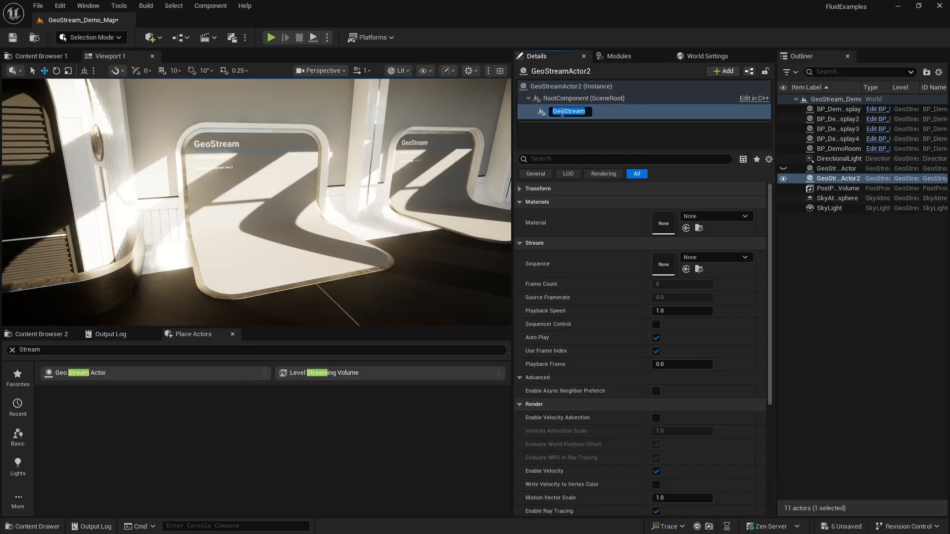
left_click(544, 111)
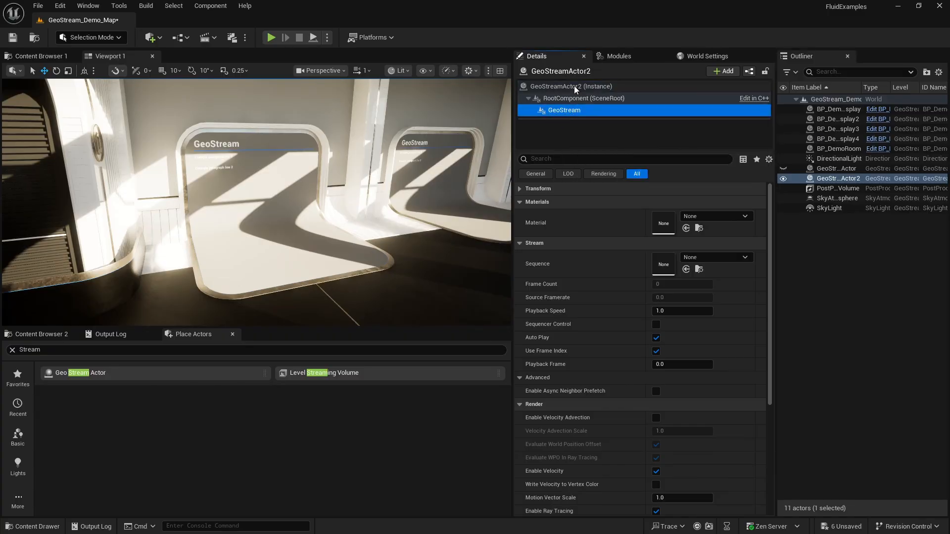
Step: Try duplicating the GeoStream component and compare the actor's settings with those of both components
key("ctrl+d")
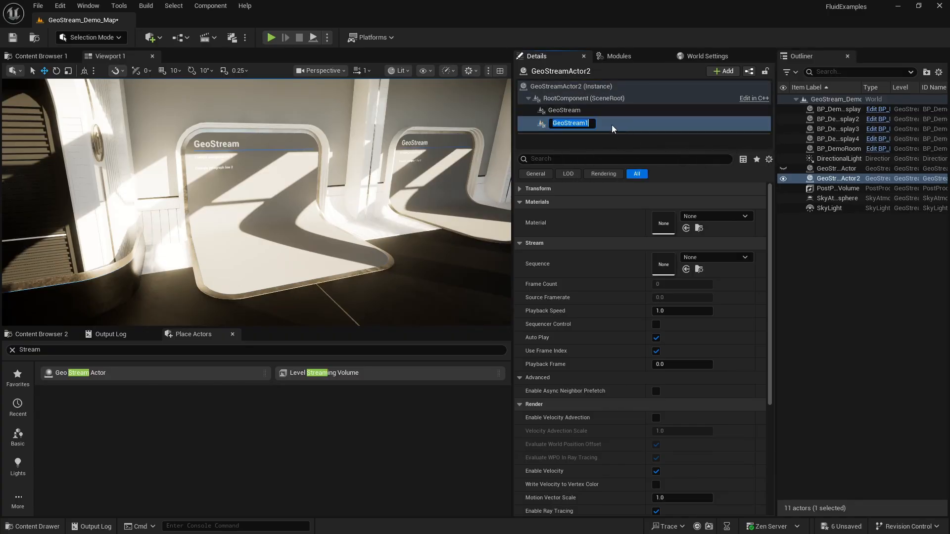
left_click(594, 110)
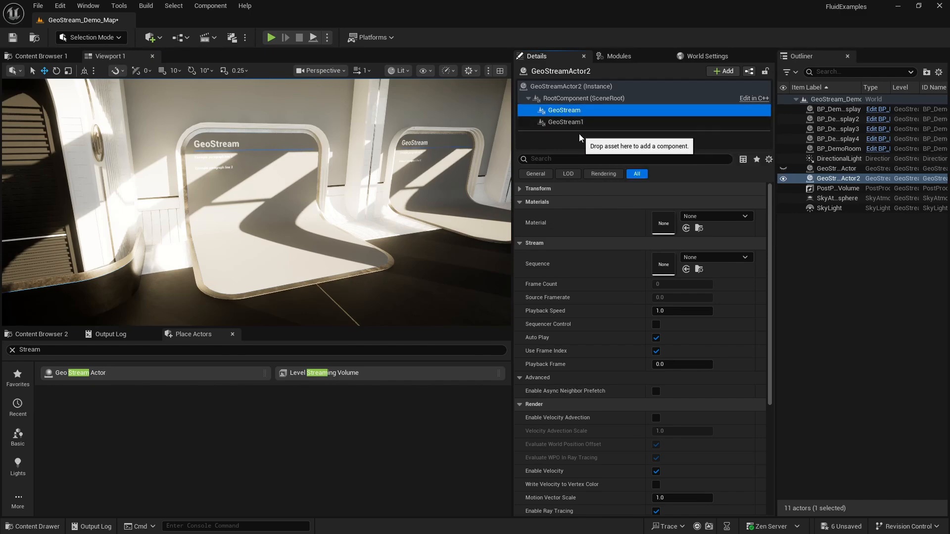
left_click(563, 87)
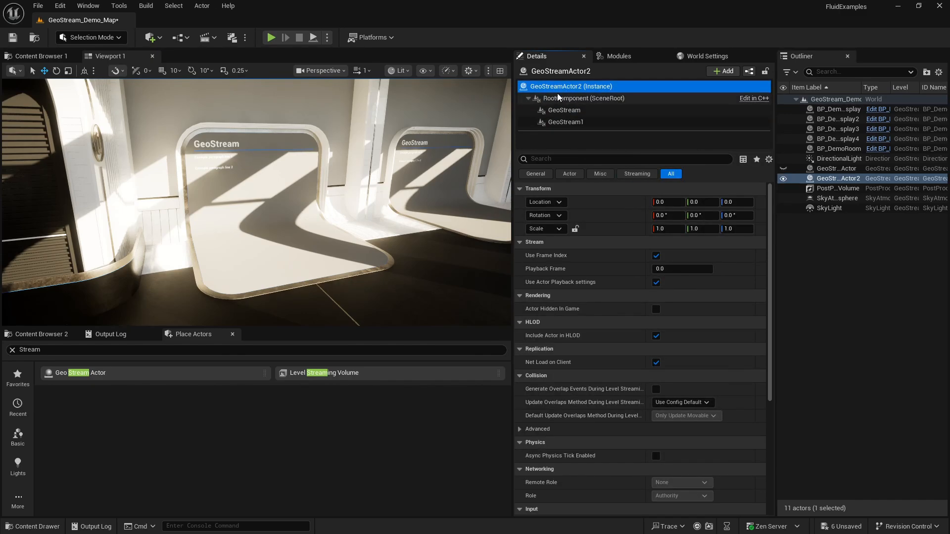
left_click(566, 124)
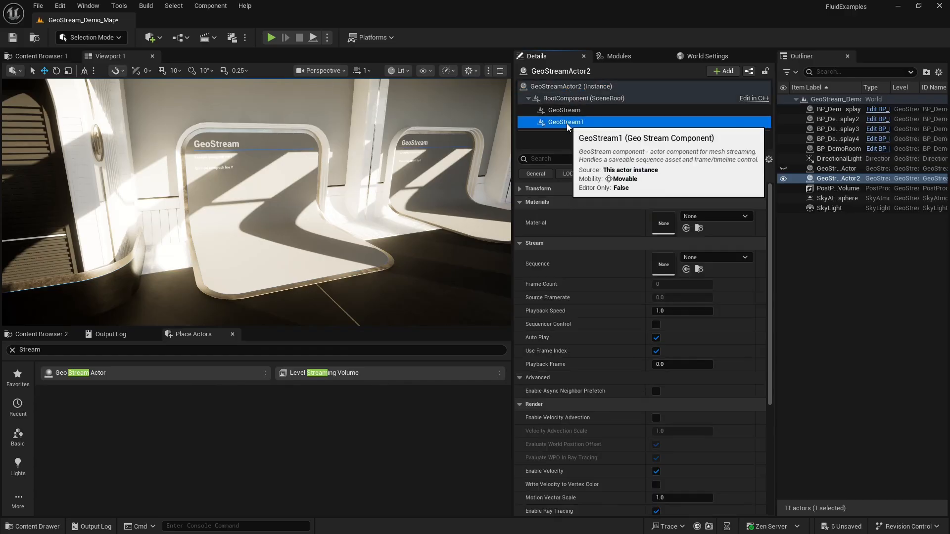
left_click(569, 111)
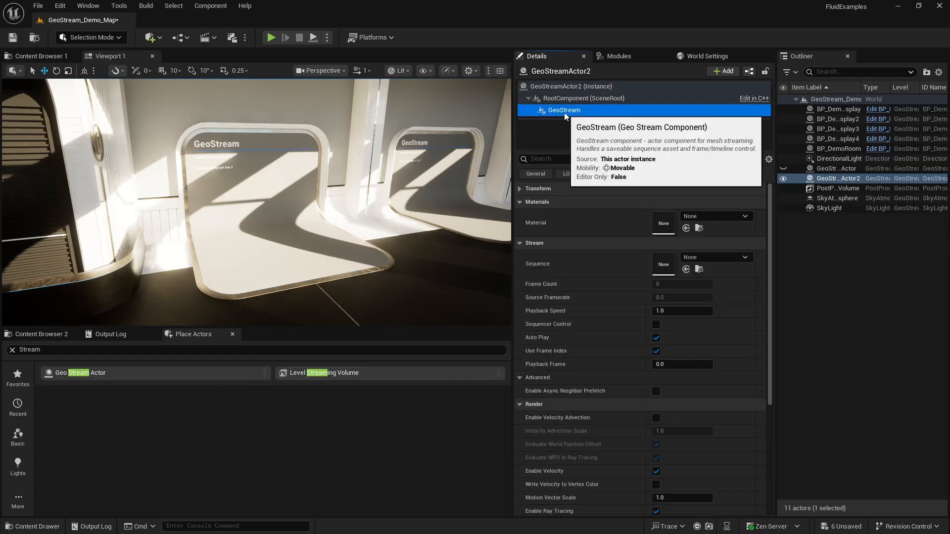
Step: Assign the FluidSim_to_Unreal sequence and the Fluid material to the GeoStream component
left_click(42, 334)
left_click_drag(226, 421, 662, 265)
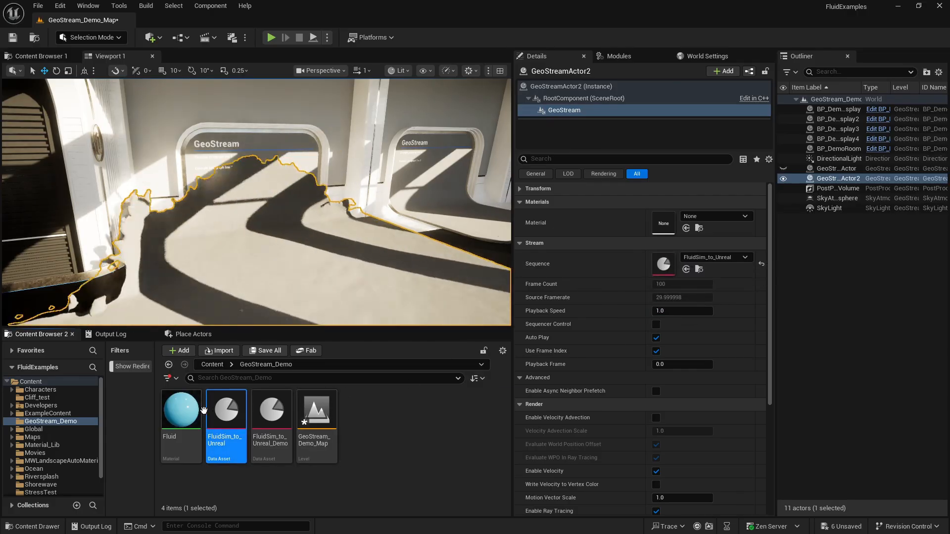
left_click_drag(198, 411, 663, 223)
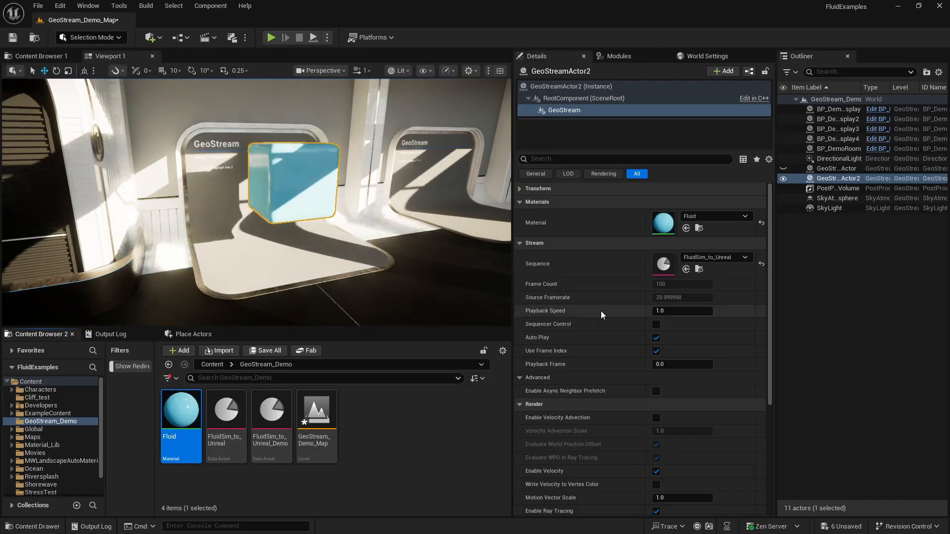
Step: Turn off Auto Play and enable Sequencer Control on the GeoStream component
left_click_drag(645, 264, 622, 267)
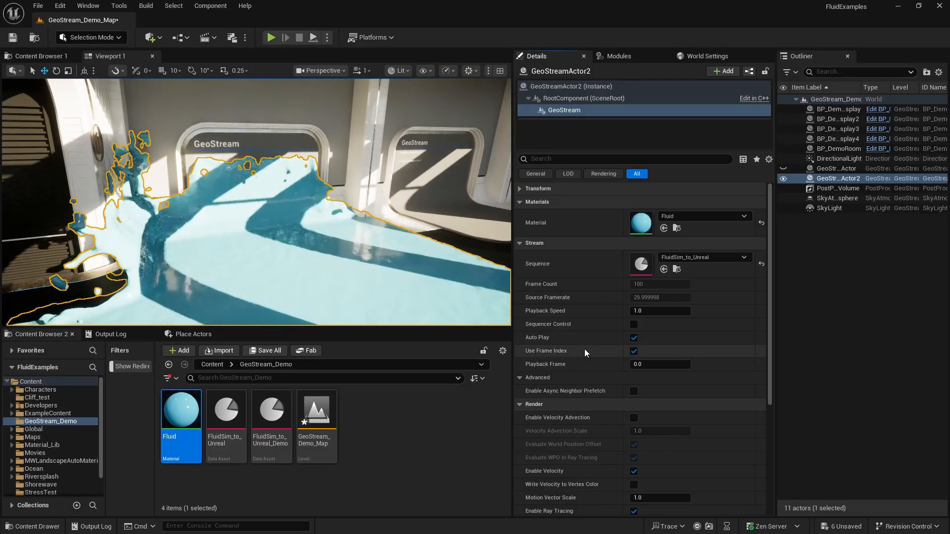
scroll(584, 349, "down", 1)
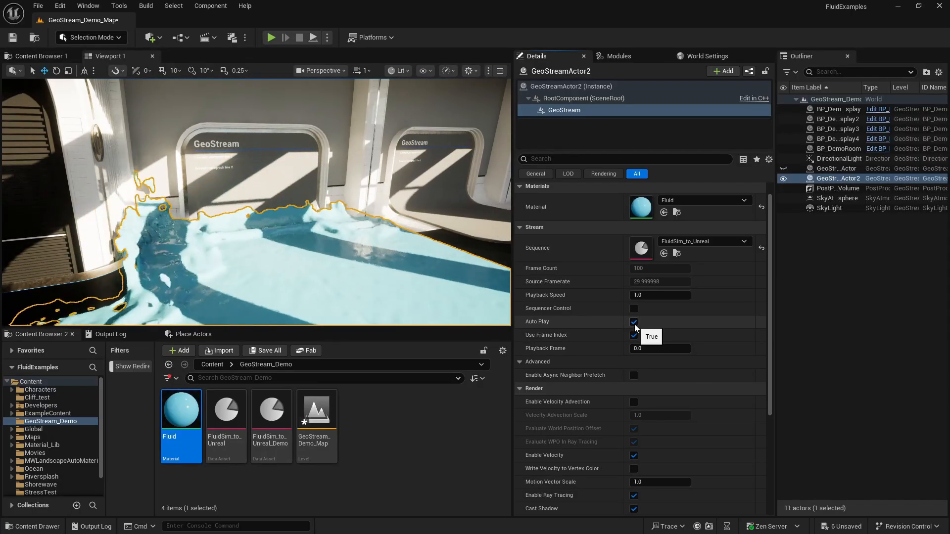
left_click(634, 322)
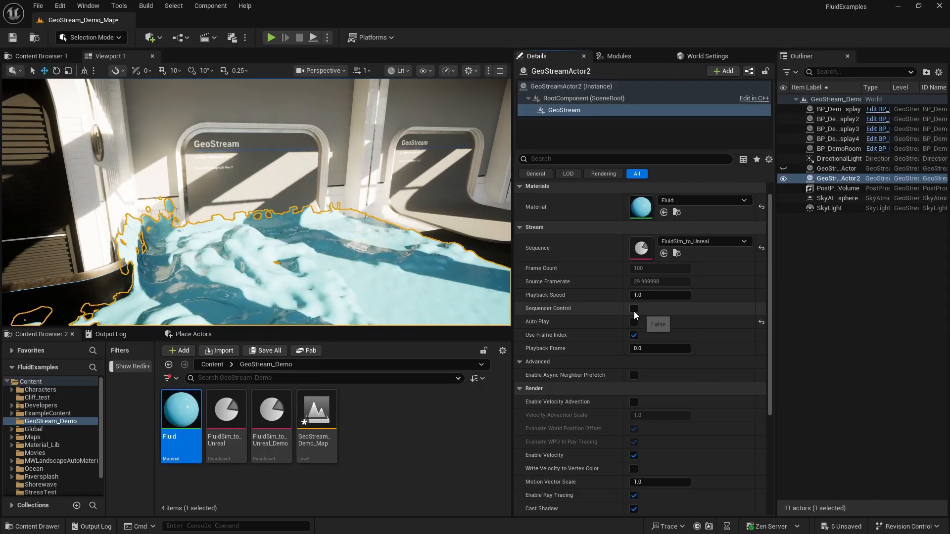
left_click(634, 310)
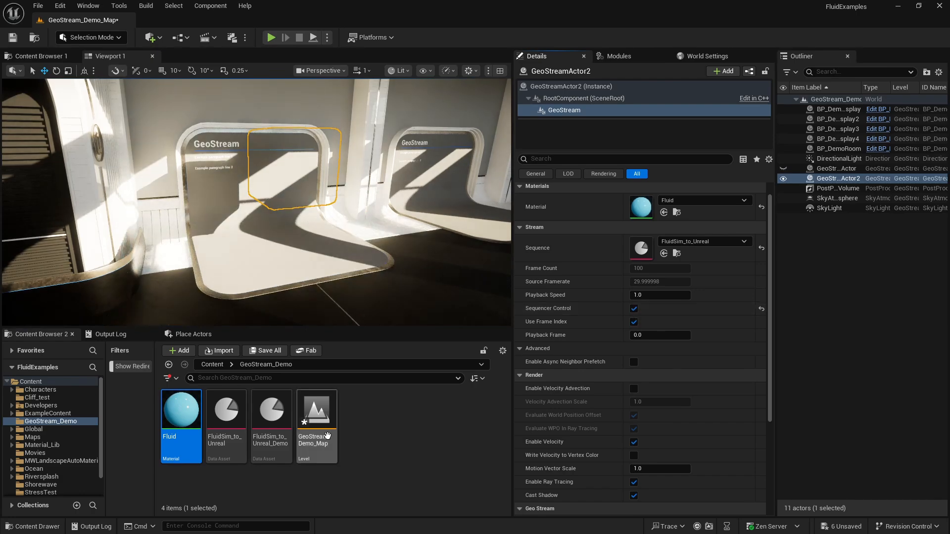
Step: Create a level sequence with the default name in the GeoStream_Demo folder and open it in Sequencer
left_click(403, 425)
right_click(403, 425)
left_click(431, 257)
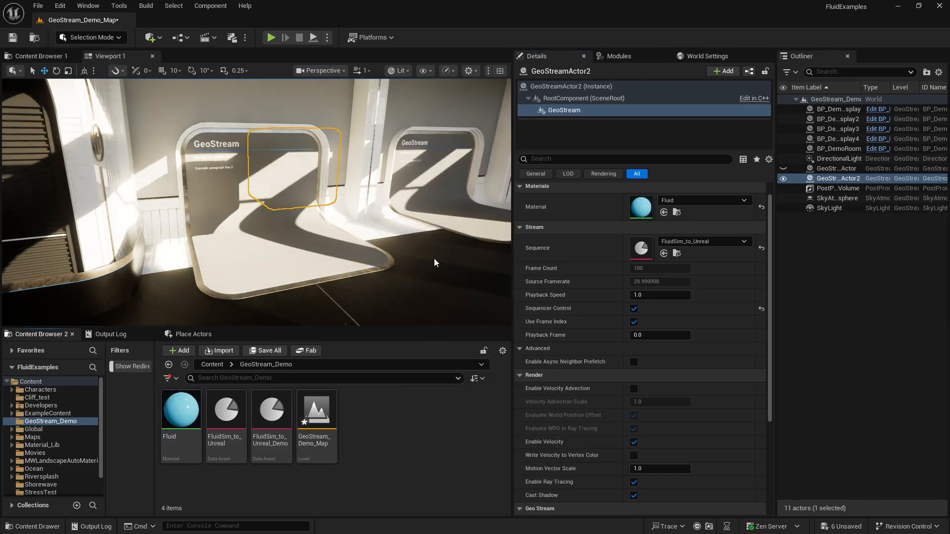
key("Return")
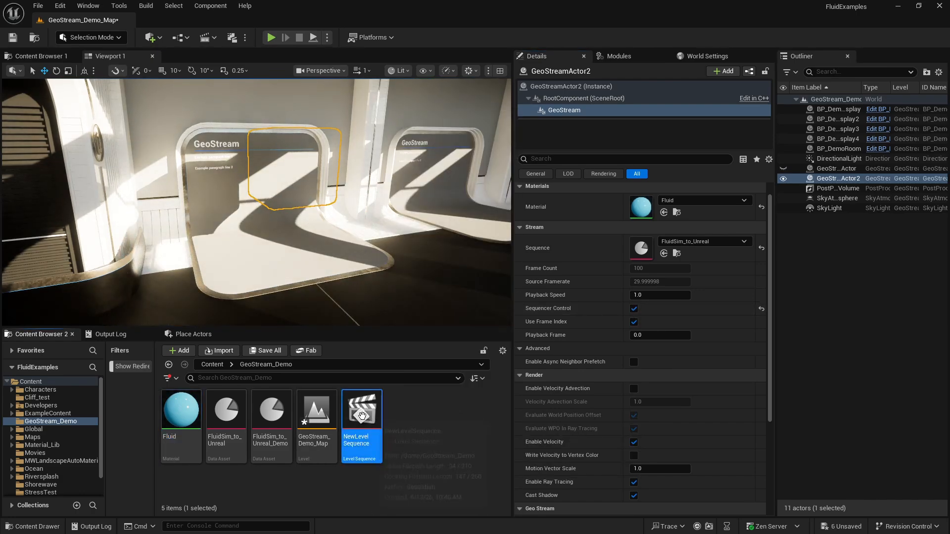
double_click(363, 414)
Step: Add GeoStreamActor2 to the level sequence, together with a track for its GeoStream component
left_click(557, 113)
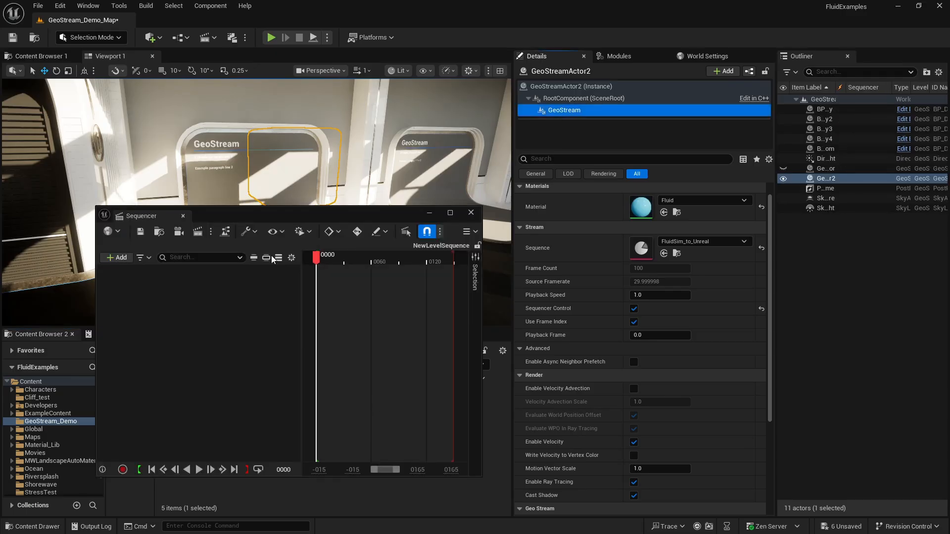
left_click(571, 86)
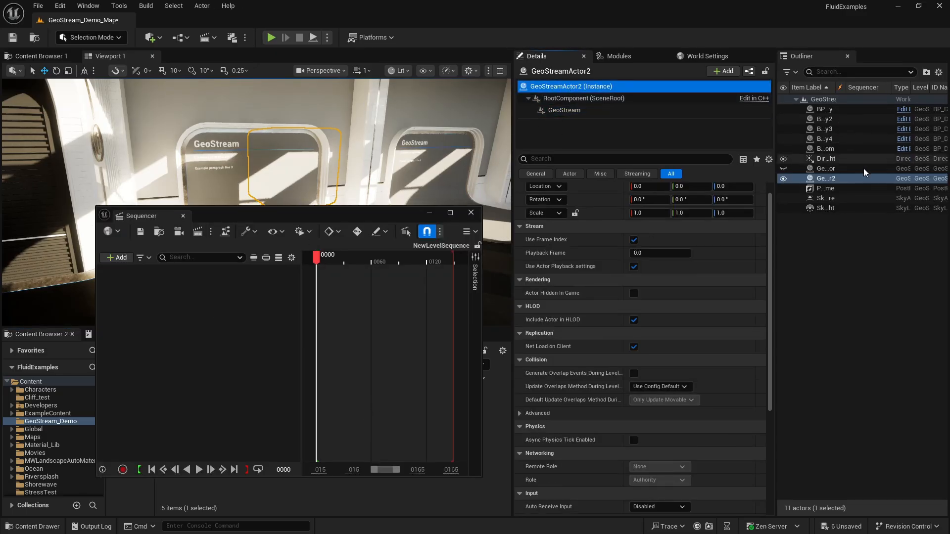
left_click(819, 179)
left_click_drag(820, 181, 224, 314)
left_click(254, 271)
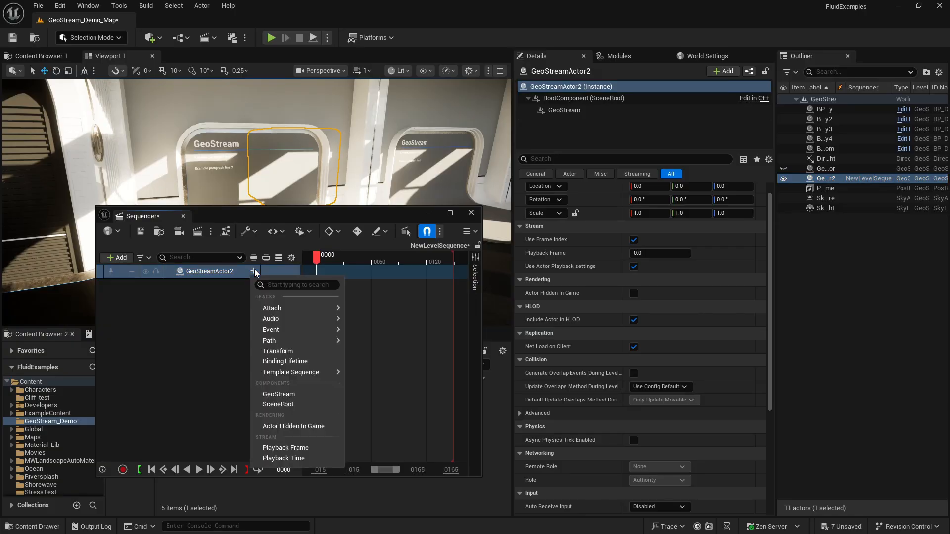
left_click(273, 395)
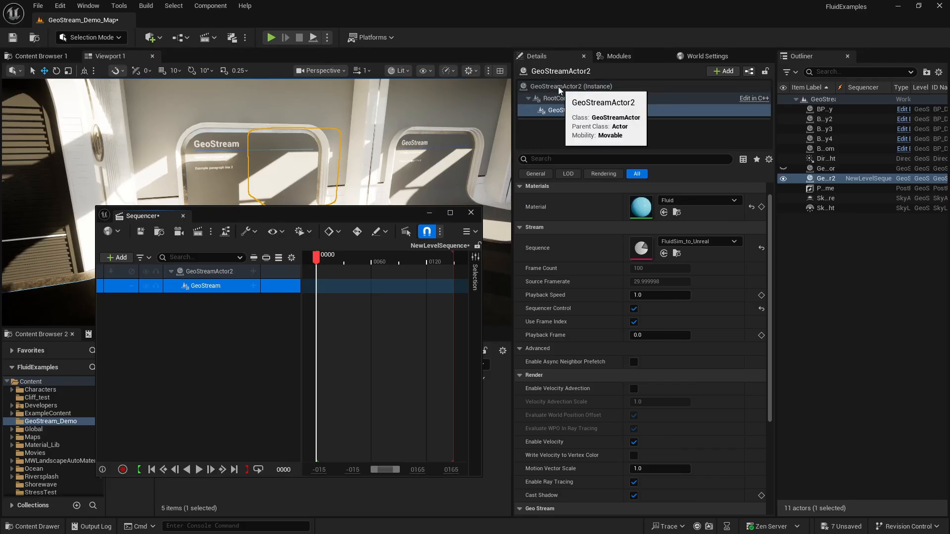
Step: Disable Use Actor Playback settings on the actor, and key the GeoStream component's Playback Frame at 0.0 on frame 0
left_click(594, 88)
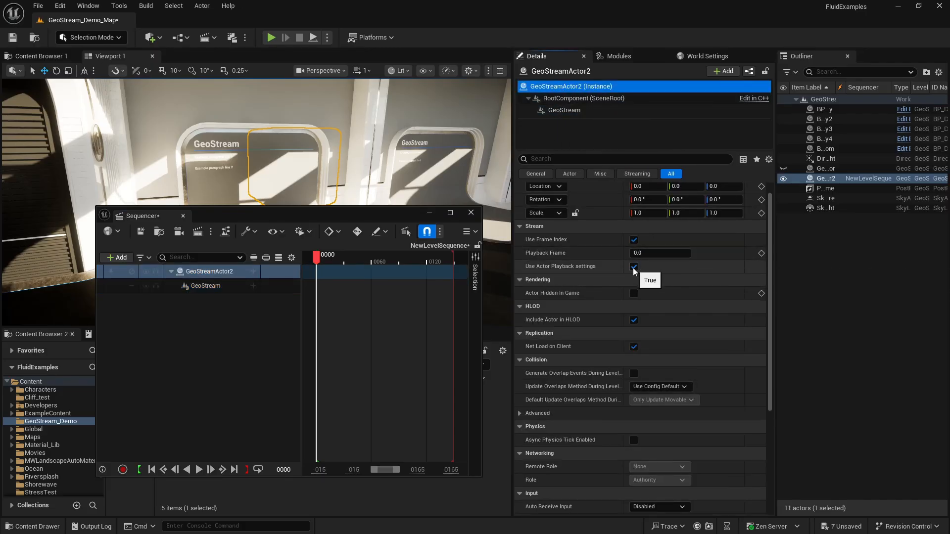
left_click(633, 267)
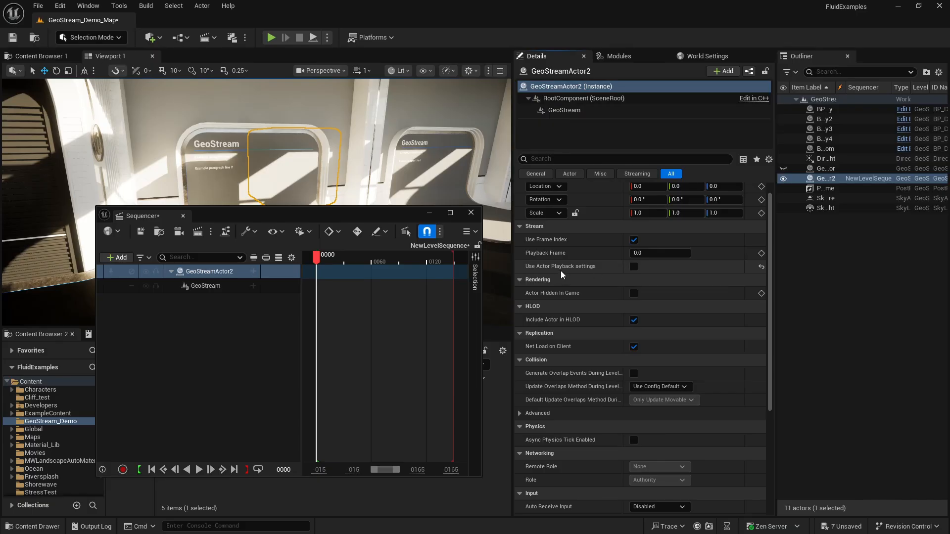
left_click(564, 110)
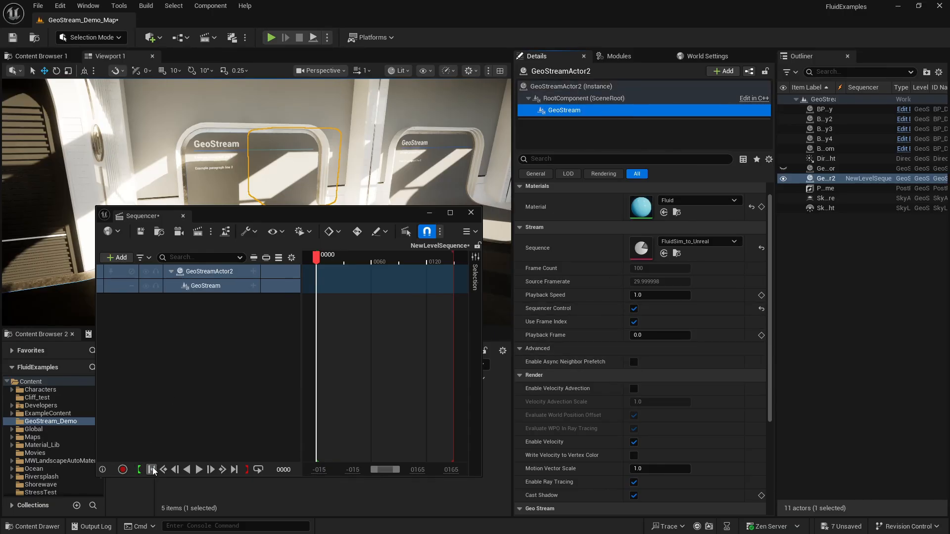
left_click(762, 335)
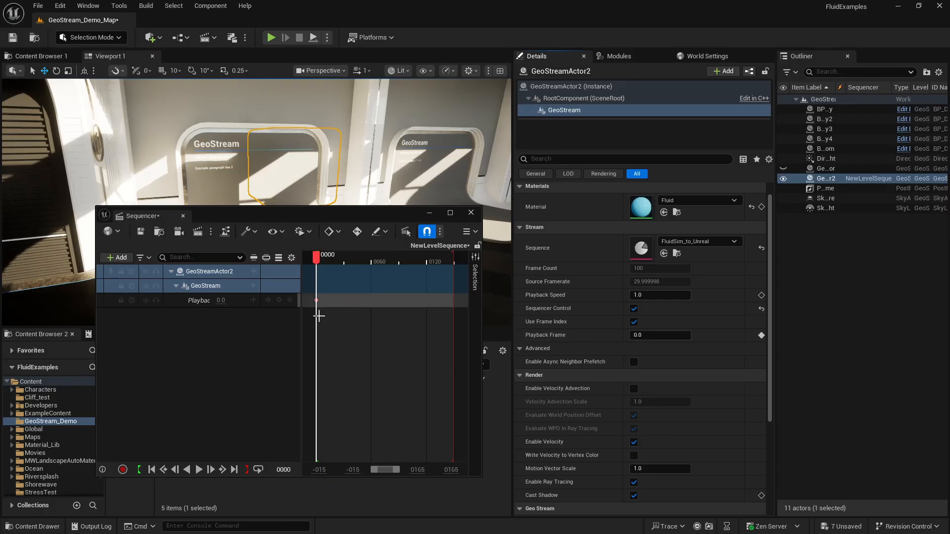
Step: Add a second Playback Frame key with the value 99.0 at frame 99 of the level sequence
left_click(234, 470)
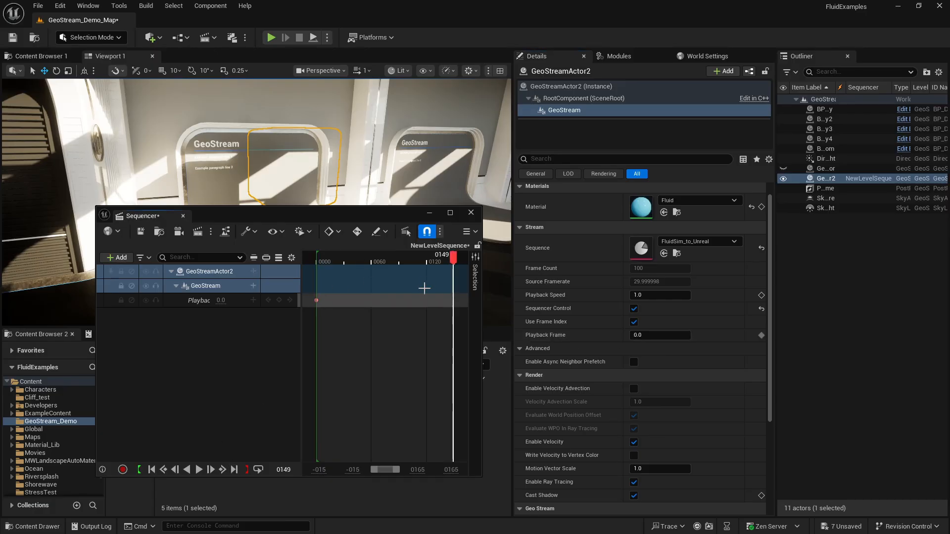
left_click_drag(420, 260, 409, 263)
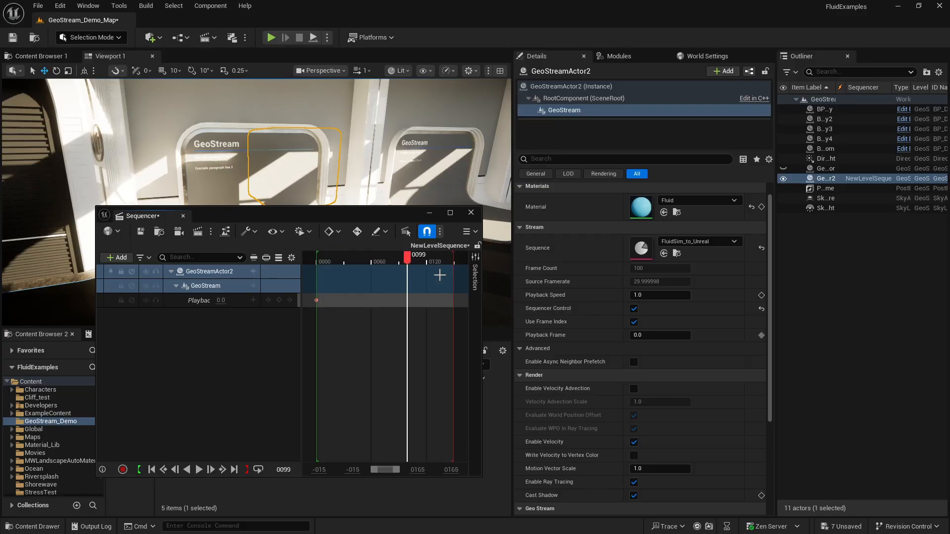
left_click(664, 334)
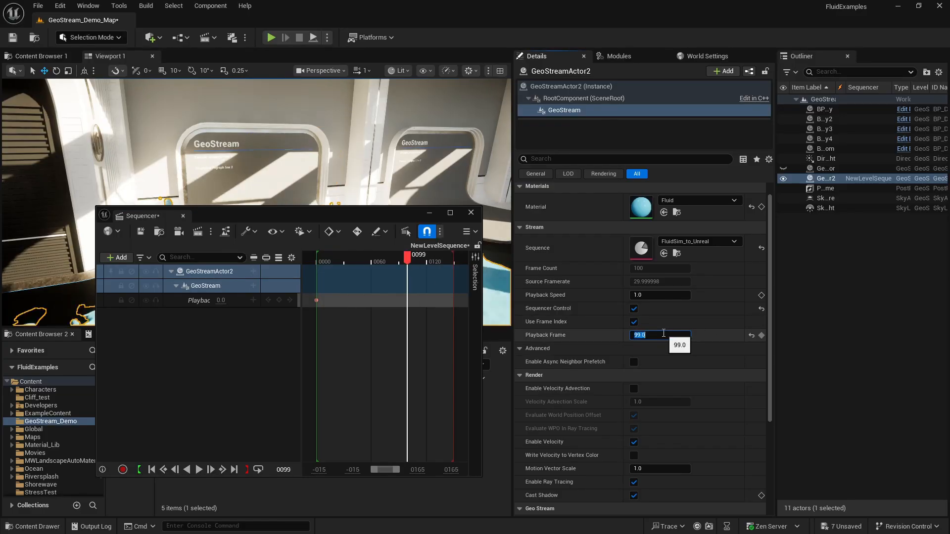
left_click(762, 335)
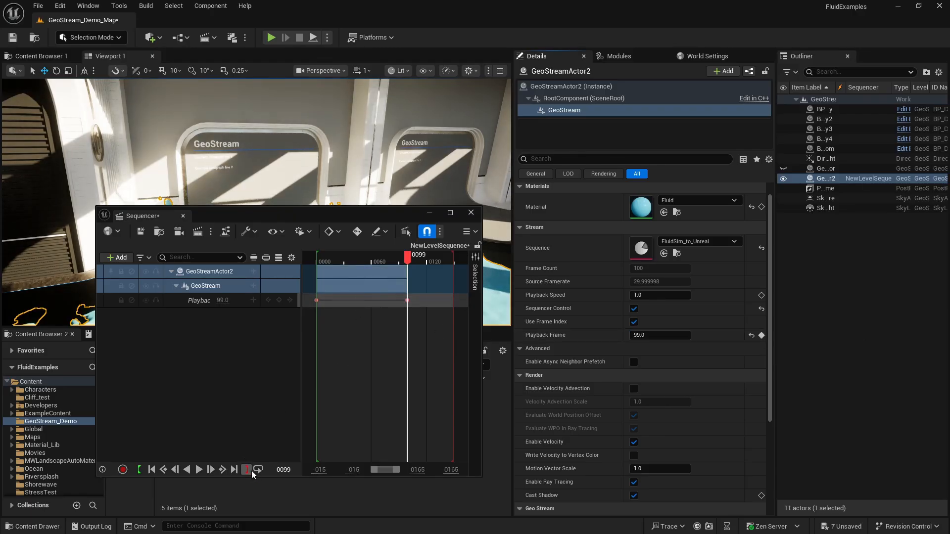
Step: Set the interpolation of both Playback Frame keys to Linear
left_click_drag(433, 299, 307, 307)
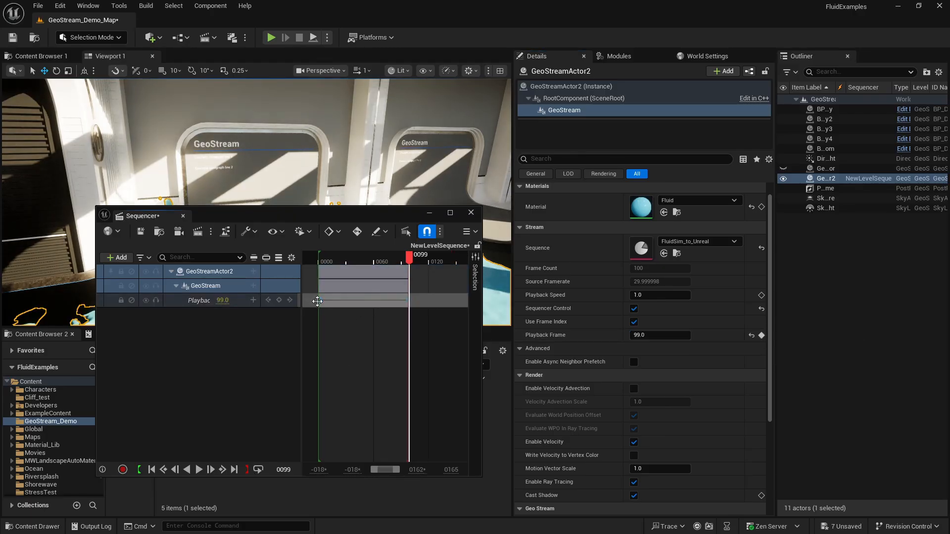
right_click(319, 300)
left_click(331, 423)
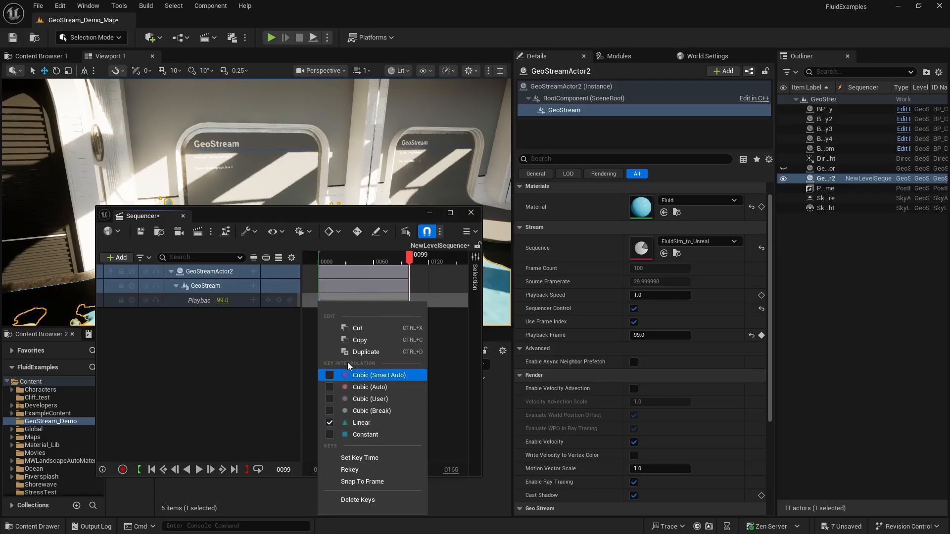
Step: Save the level sequence and scrub through its timeline to preview the fluid playback in the viewport
left_click(141, 231)
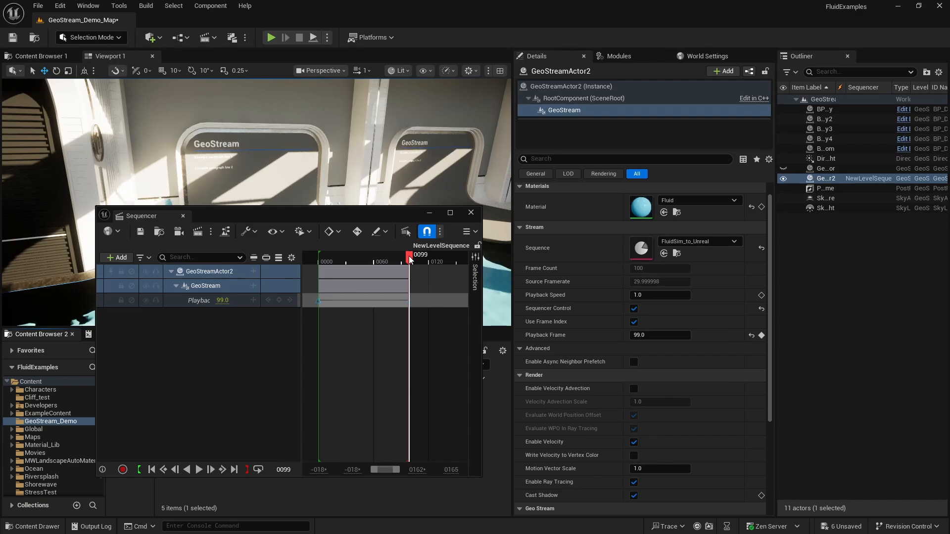
left_click_drag(346, 208, 549, 216)
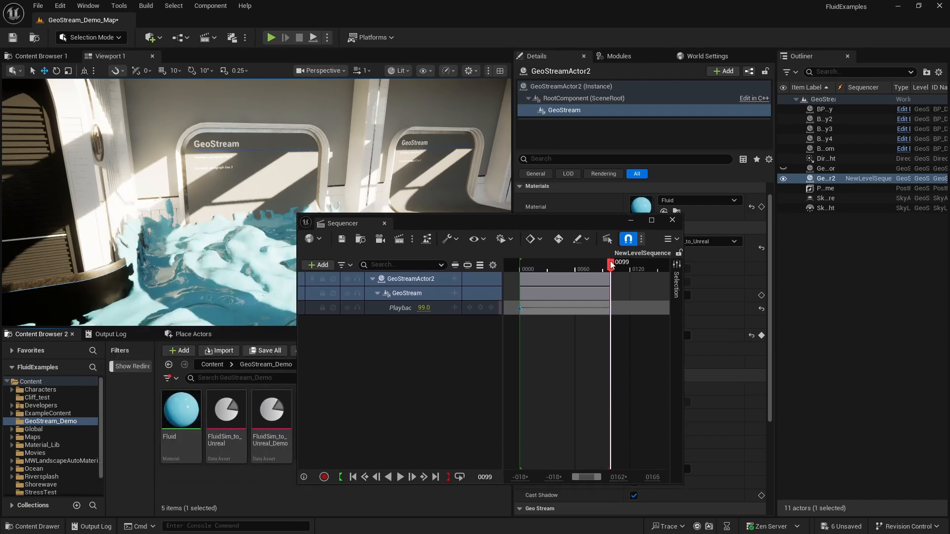
left_click(585, 265)
mouse_move(569, 268)
left_mouse_down()
mouse_move(537, 271)
mouse_move(558, 275)
left_mouse_up()
left_click_drag(494, 230, 599, 217)
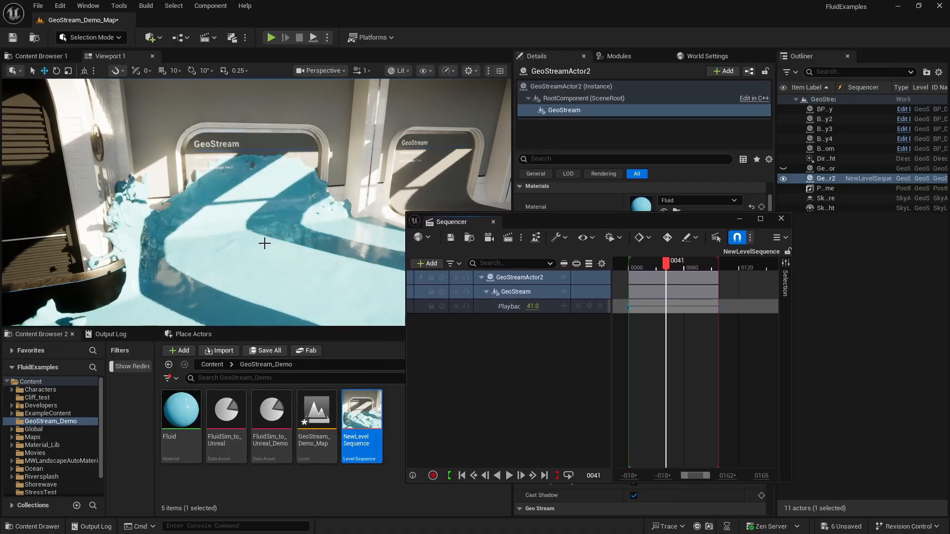
left_click_drag(642, 219, 359, 243)
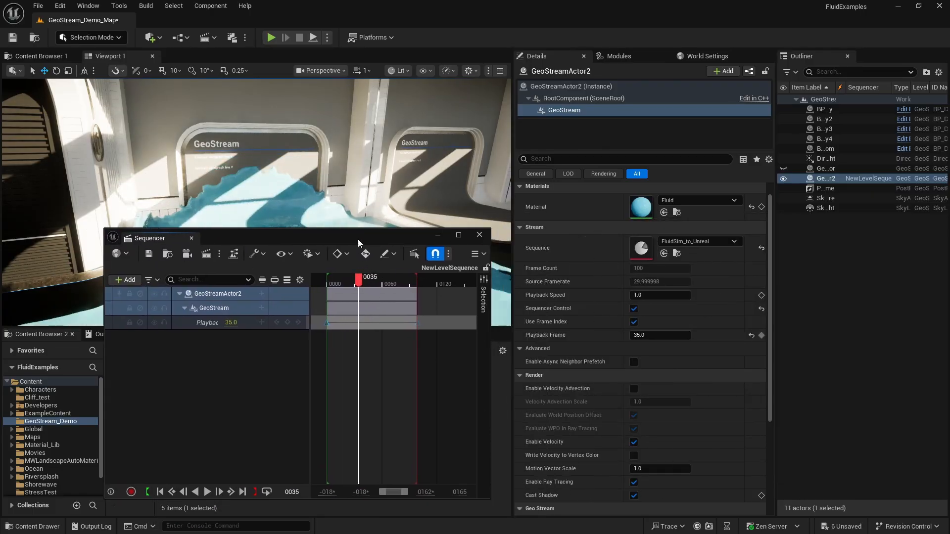
Step: Save the demo map and reposition the Sequencer window so the fluid and the GeoStream component's settings are uncovered
key("ctrl+s")
left_click_drag(291, 235, 559, 146)
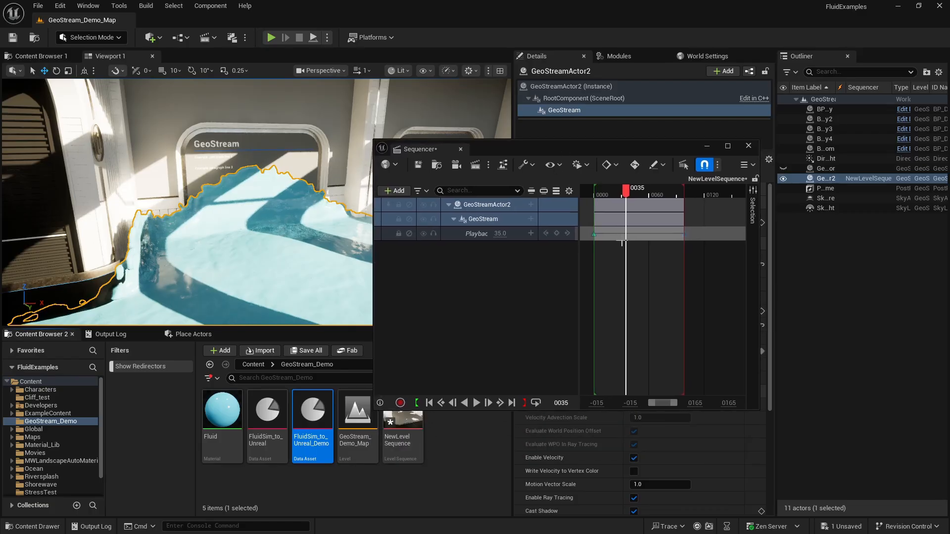
left_click_drag(630, 146, 417, 122)
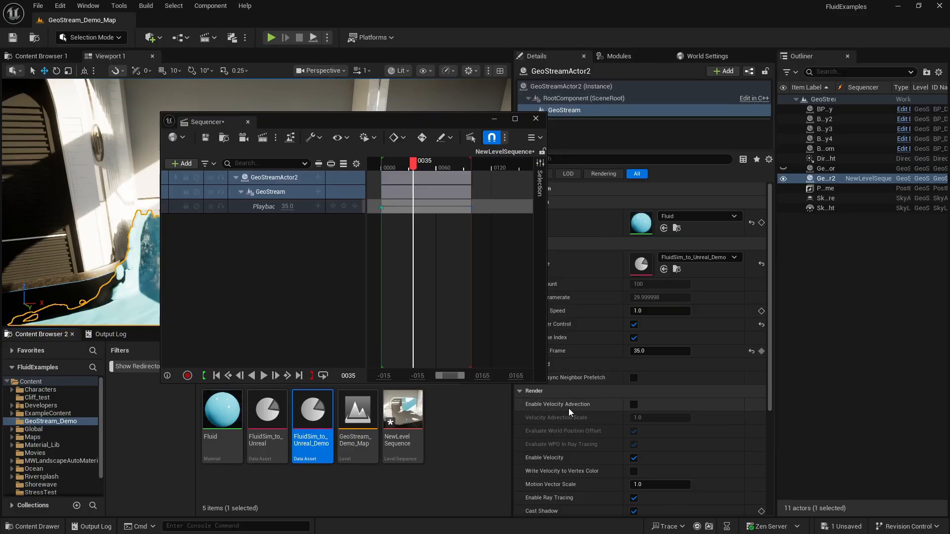
left_click_drag(418, 125, 316, 324)
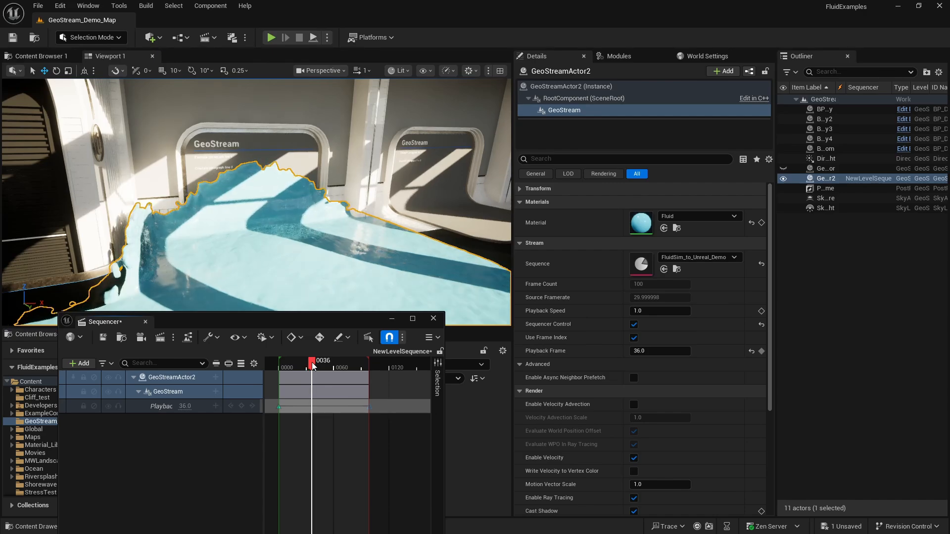
Step: Set the playhead to frame 36 and turn on Enable Velocity Advection for the GeoStream component
left_click_drag(312, 365, 313, 374)
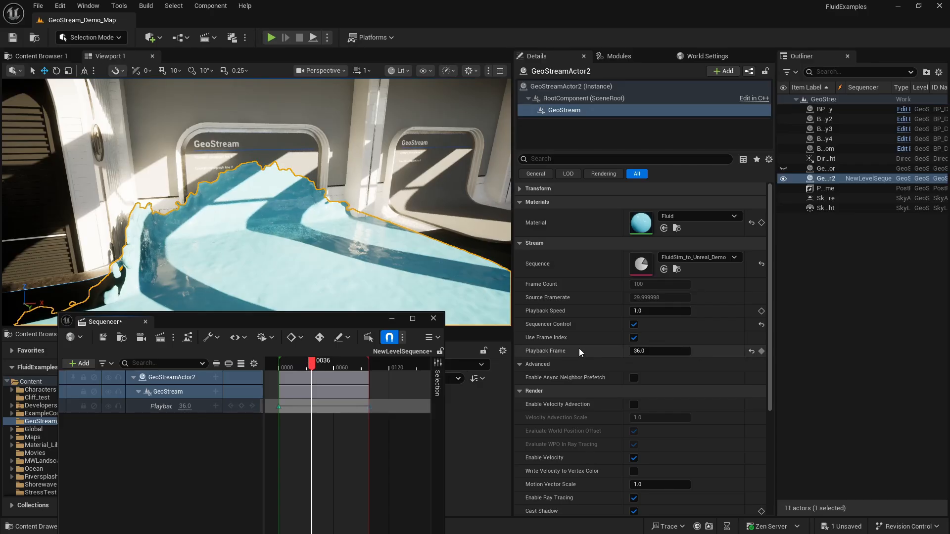
left_click(634, 405)
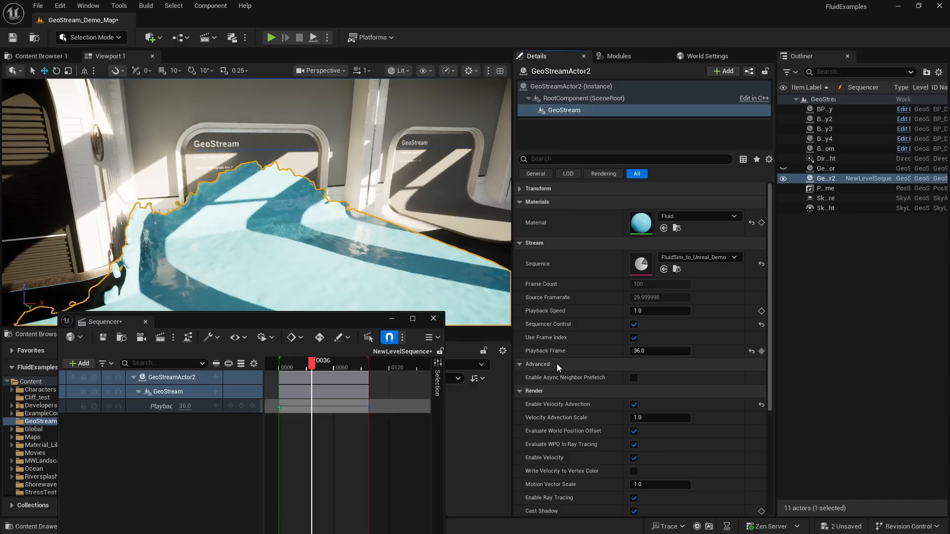
scroll(556, 469, "down", 2)
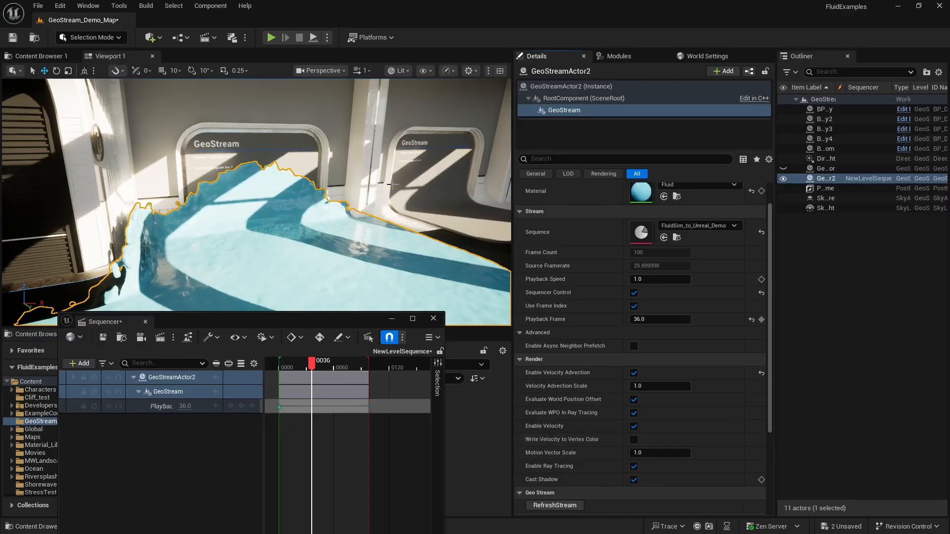
Step: Switch the viewport to Path Tracing and move the playhead to frame 49 to preview the fluid there
left_click(398, 70)
left_click(420, 182)
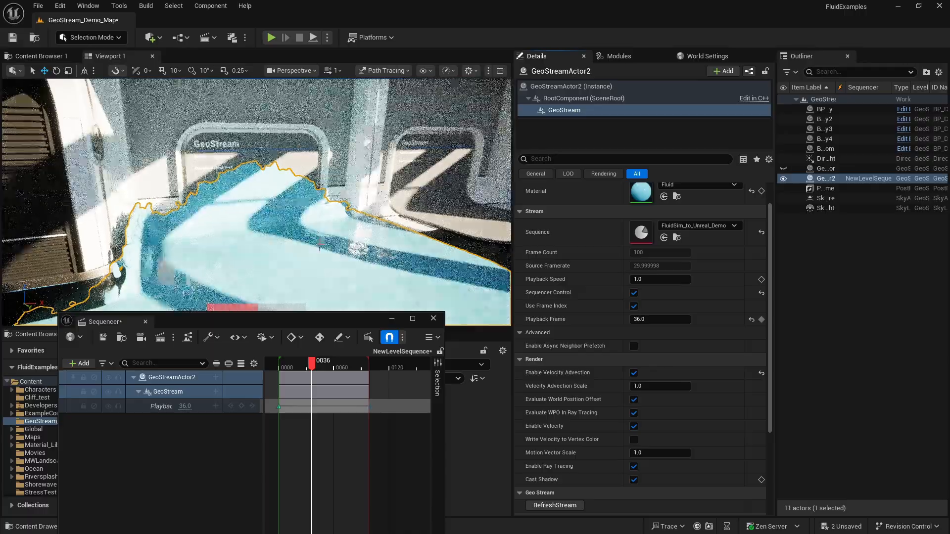
mouse_move(319, 364)
left_mouse_down()
mouse_move(329, 365)
mouse_move(300, 375)
mouse_move(324, 376)
left_mouse_up()
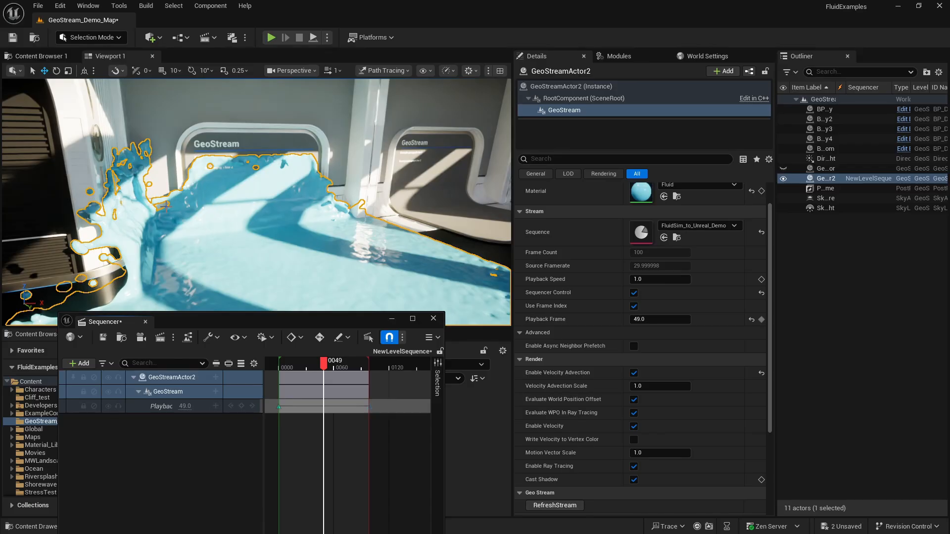
scroll(553, 367, "down", 2)
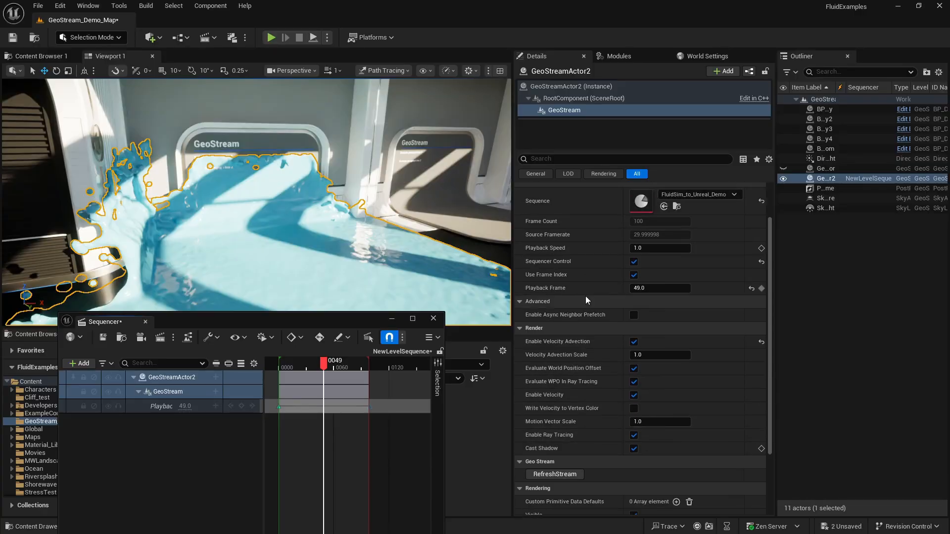
scroll(578, 327, "up", 3)
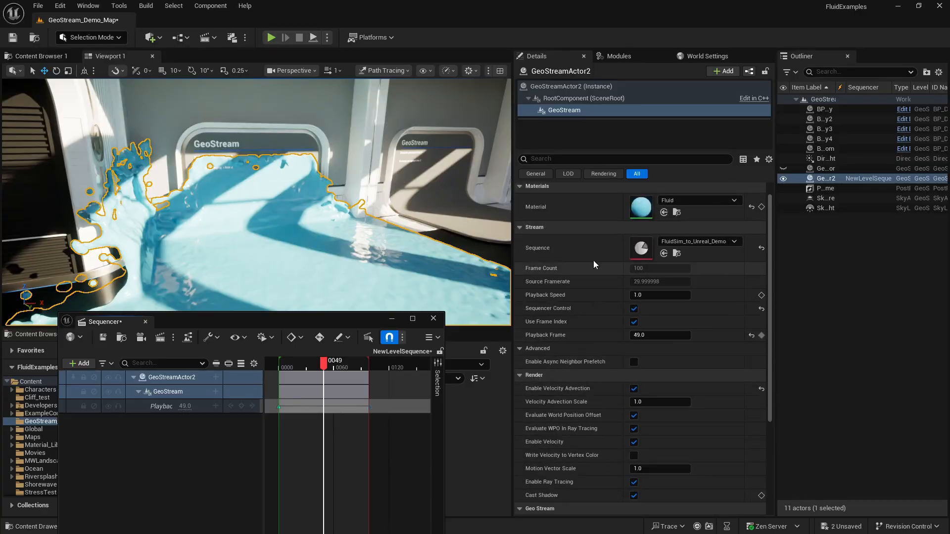